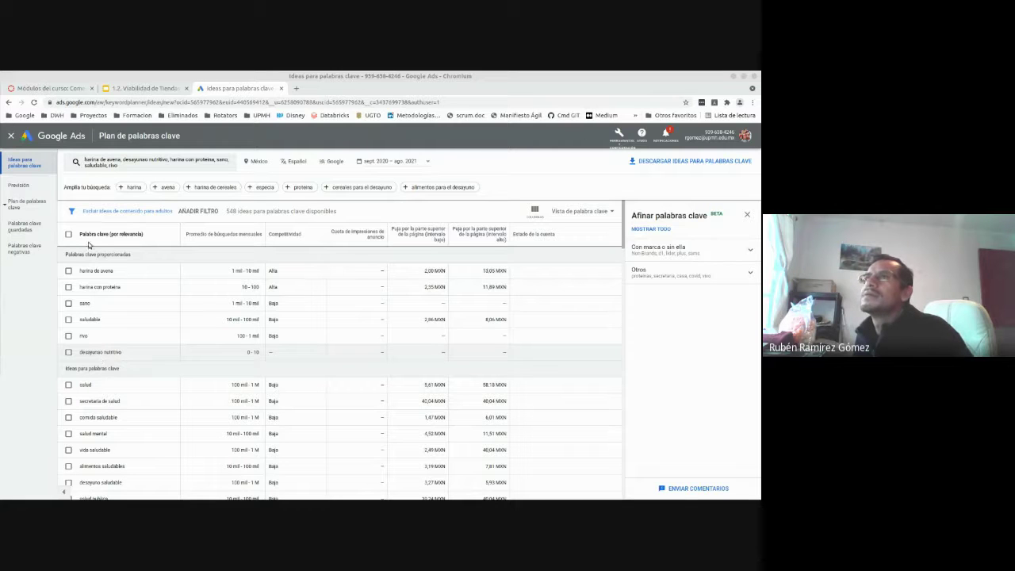
- Reopen the keyword search terms and correct the misspelled keyword "rivo" to "rico"
{"action": "left_click", "coordinate": [119, 164]}
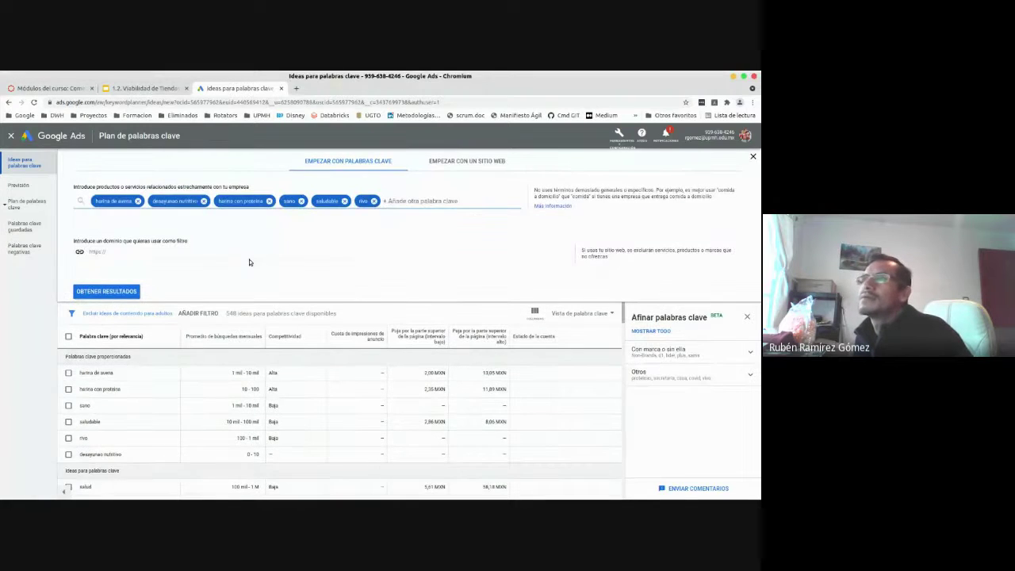
{"action": "left_click", "coordinate": [364, 200]}
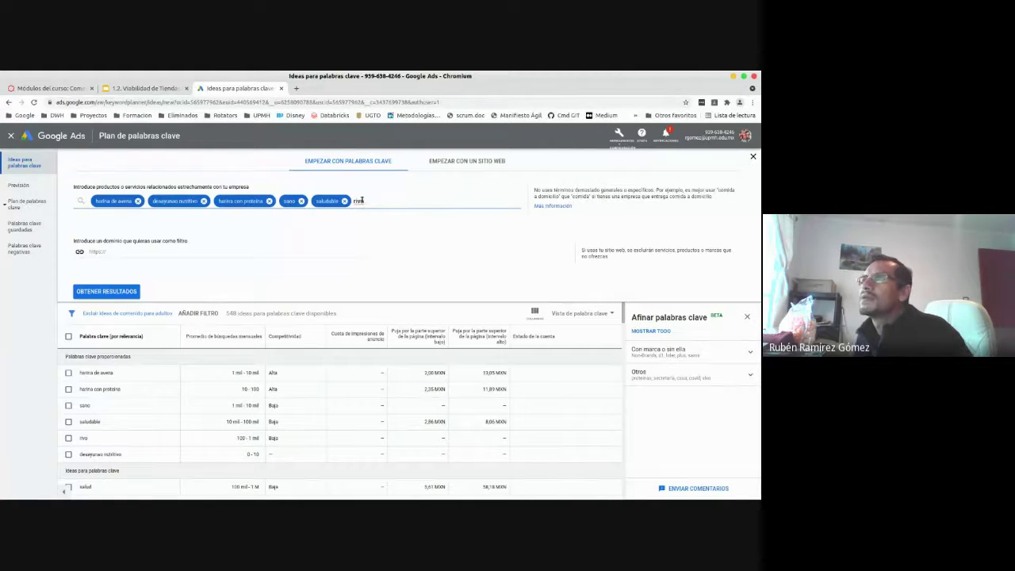
{"action": "key", "text": "BackSpace"}
{"action": "key", "text": "BackSpace"}
{"action": "type", "text": "do"}
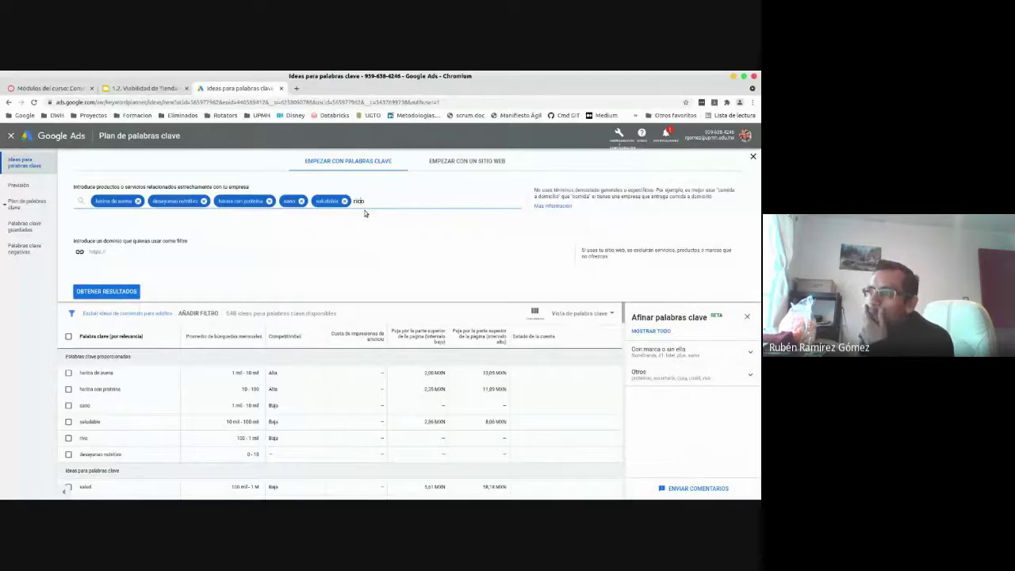
{"action": "key", "text": "Return"}
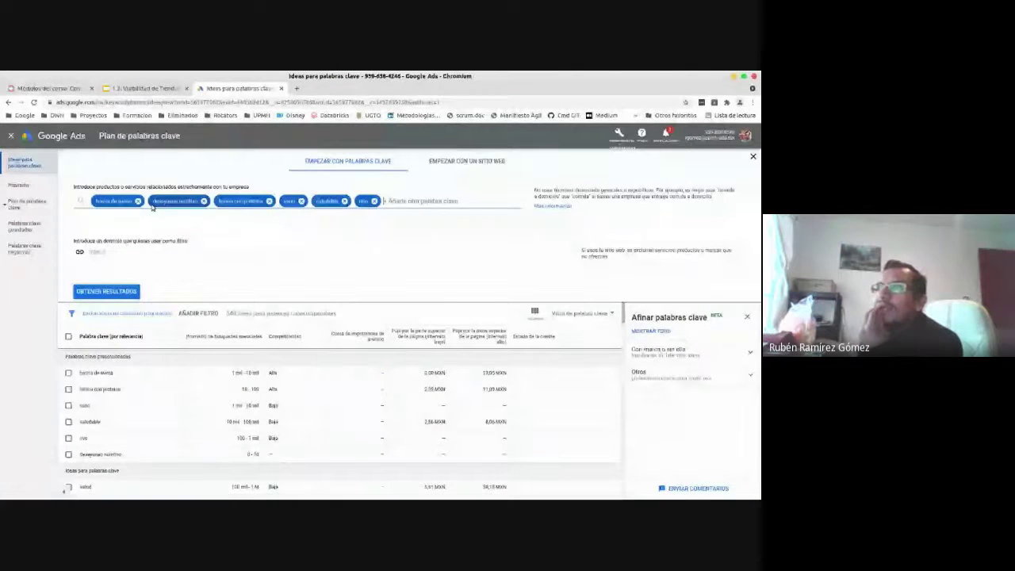
- Correct the misspelled breakfast keyword to "desayuno nutritivo" and get the results for the updated keyword set
{"action": "left_click", "coordinate": [157, 202]}
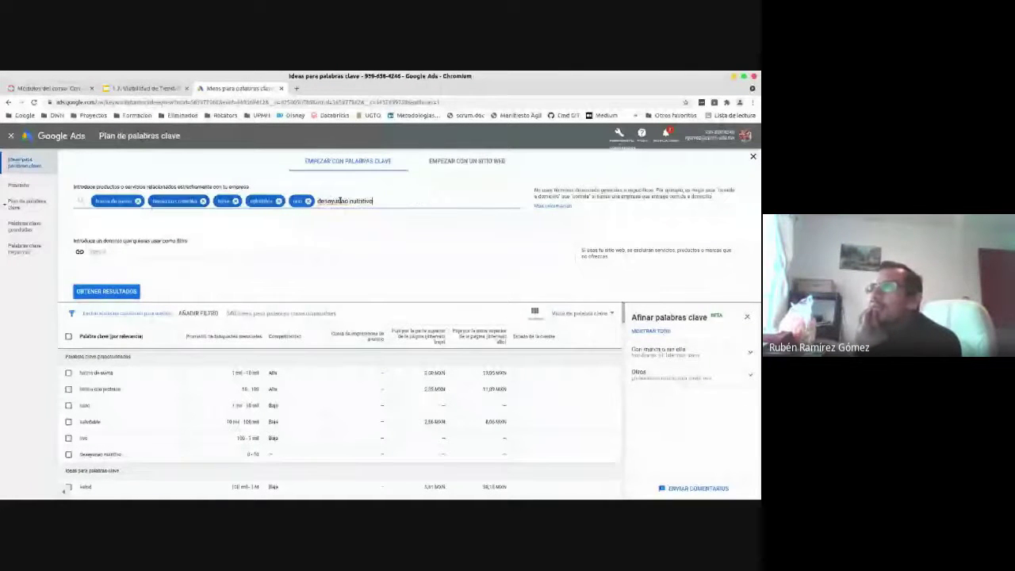
{"action": "left_click", "coordinate": [341, 200]}
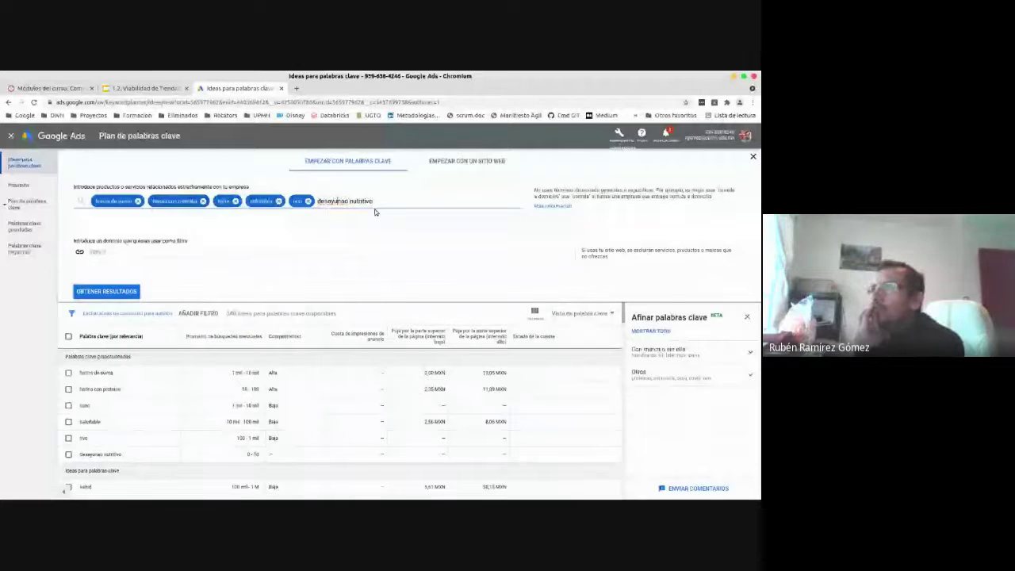
{"action": "key", "text": "Delete"}
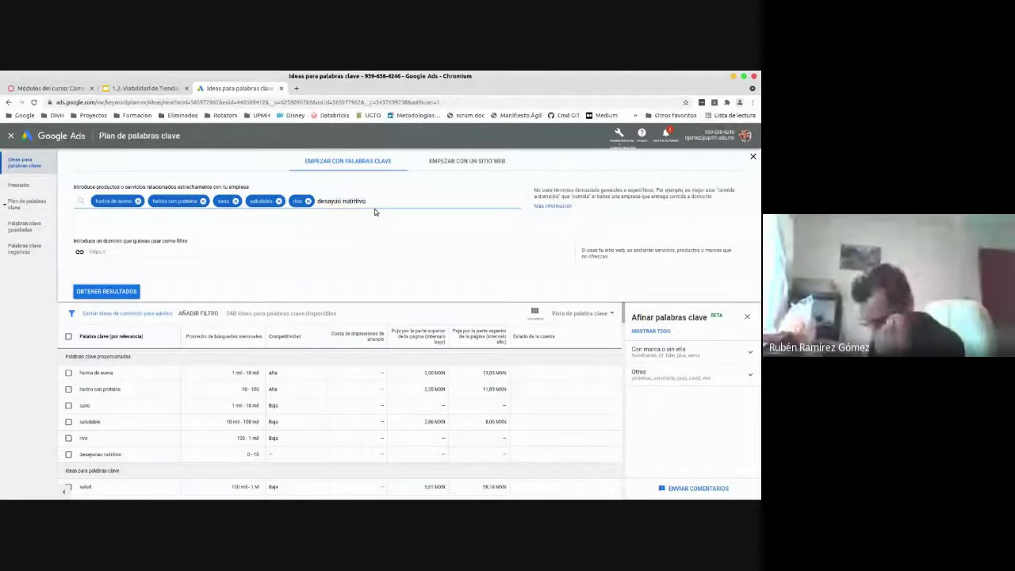
{"action": "type", "text": "n"}
{"action": "key", "text": "Return"}
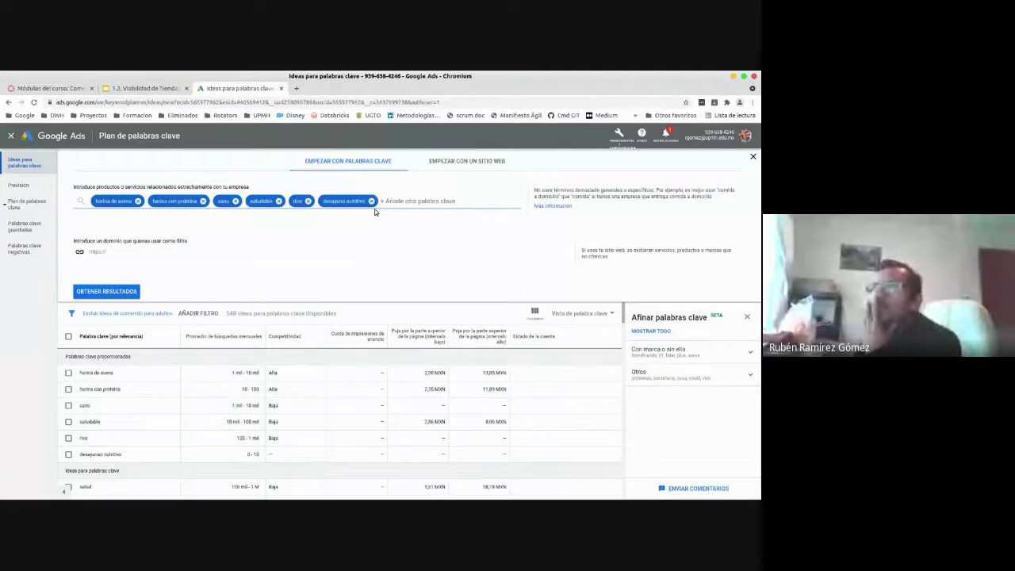
{"action": "left_click", "coordinate": [107, 291]}
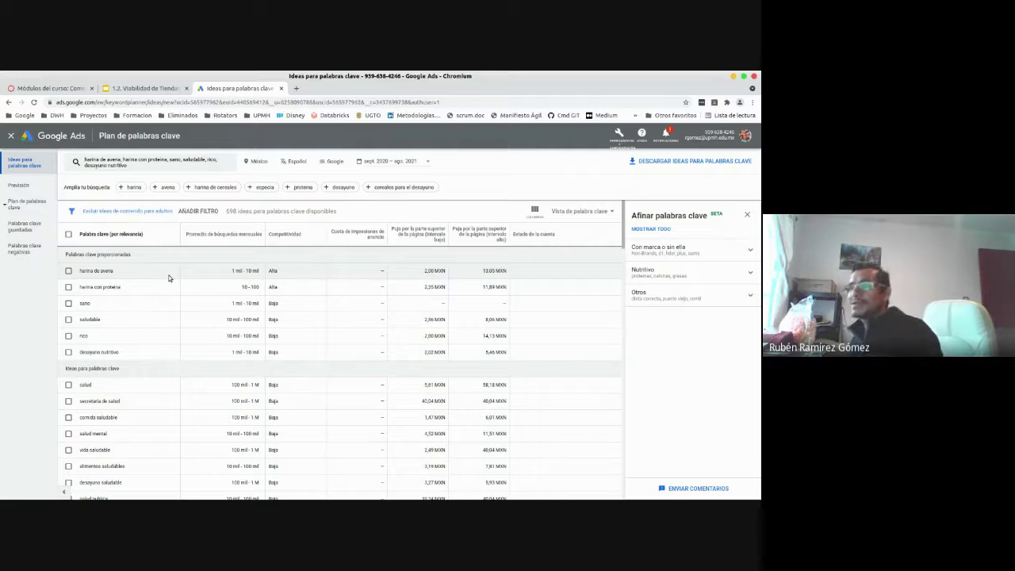
- Look through the suggested keyword ideas down to the end of the first results page and return to the provided keywords
{"action": "scroll", "coordinate": [164, 389], "scroll_direction": "down", "scroll_amount": 2}
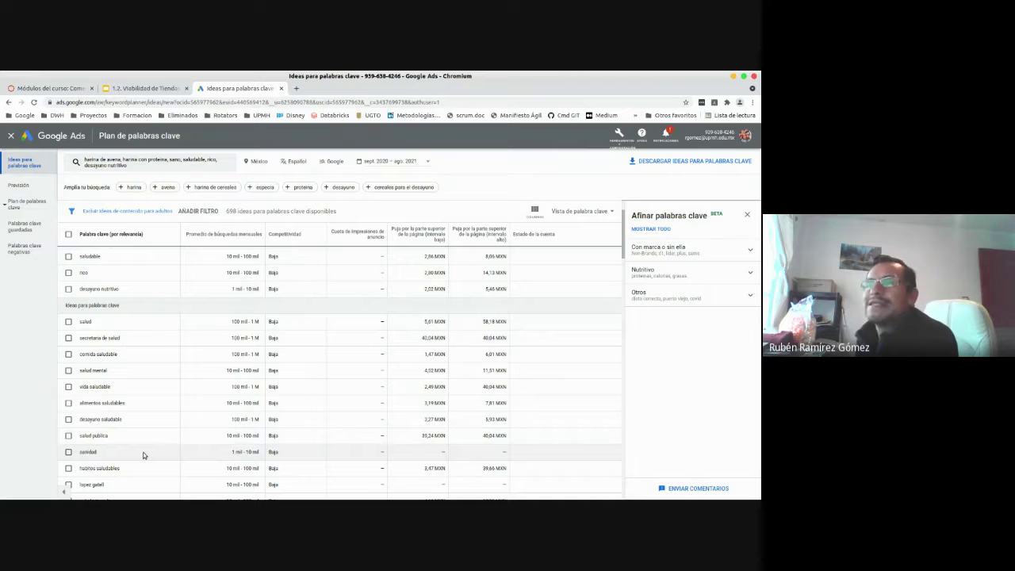
{"action": "scroll", "coordinate": [148, 476], "scroll_direction": "down", "scroll_amount": 3}
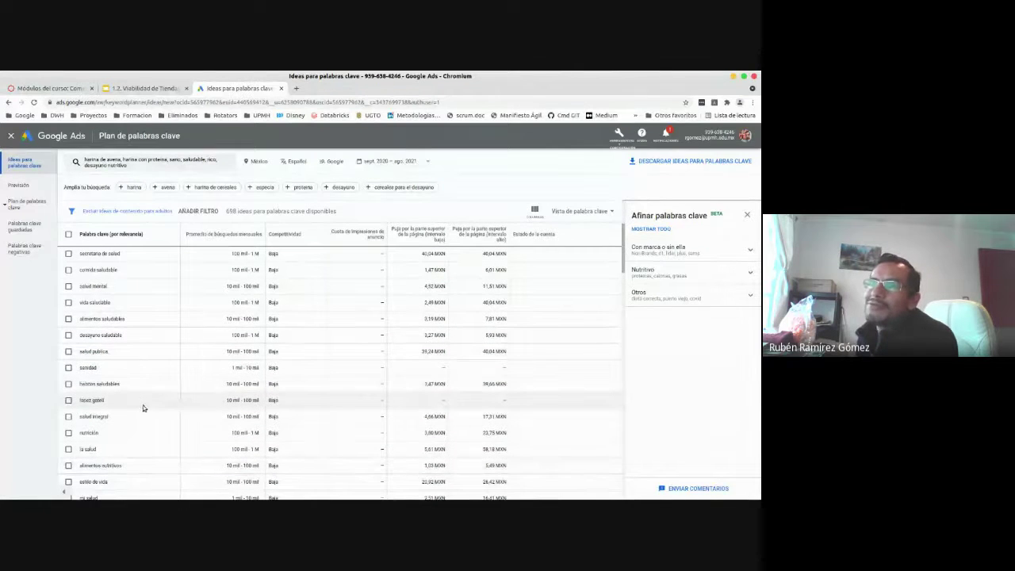
{"action": "scroll", "coordinate": [143, 397], "scroll_direction": "down", "scroll_amount": 1}
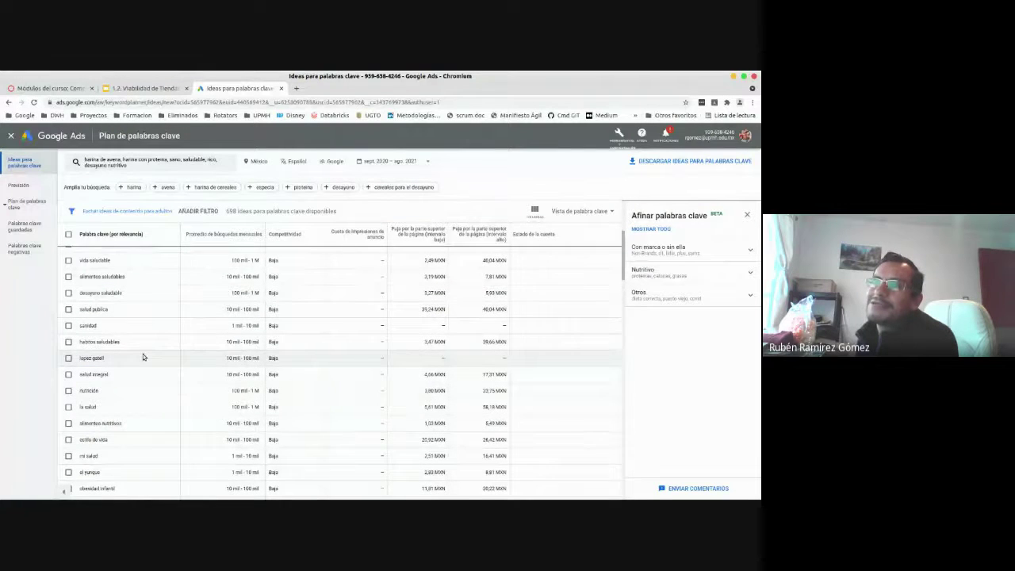
{"action": "scroll", "coordinate": [143, 353], "scroll_direction": "down", "scroll_amount": 1}
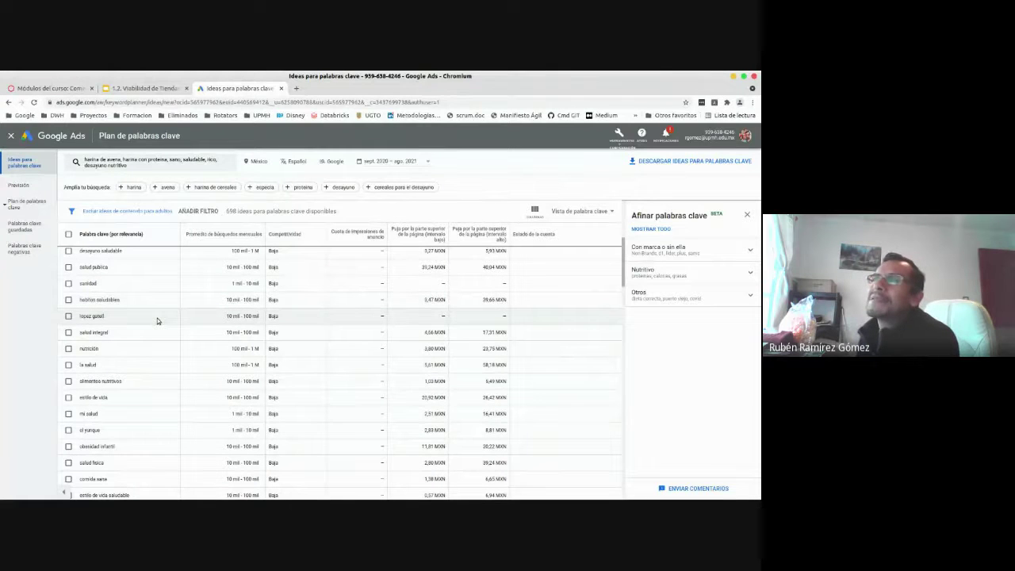
{"action": "scroll", "coordinate": [157, 320], "scroll_direction": "down", "scroll_amount": 1}
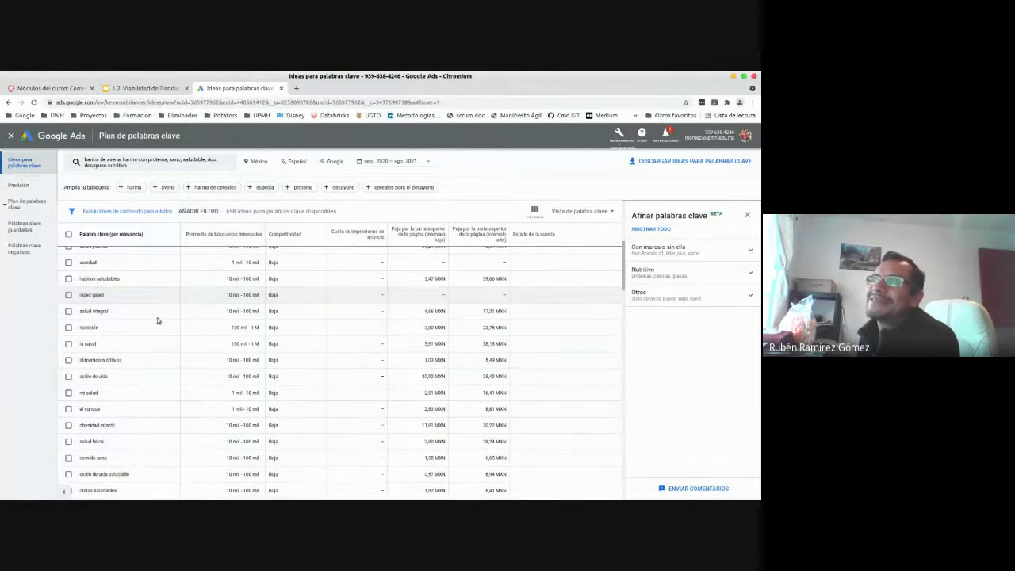
{"action": "scroll", "coordinate": [157, 320], "scroll_direction": "down", "scroll_amount": 1}
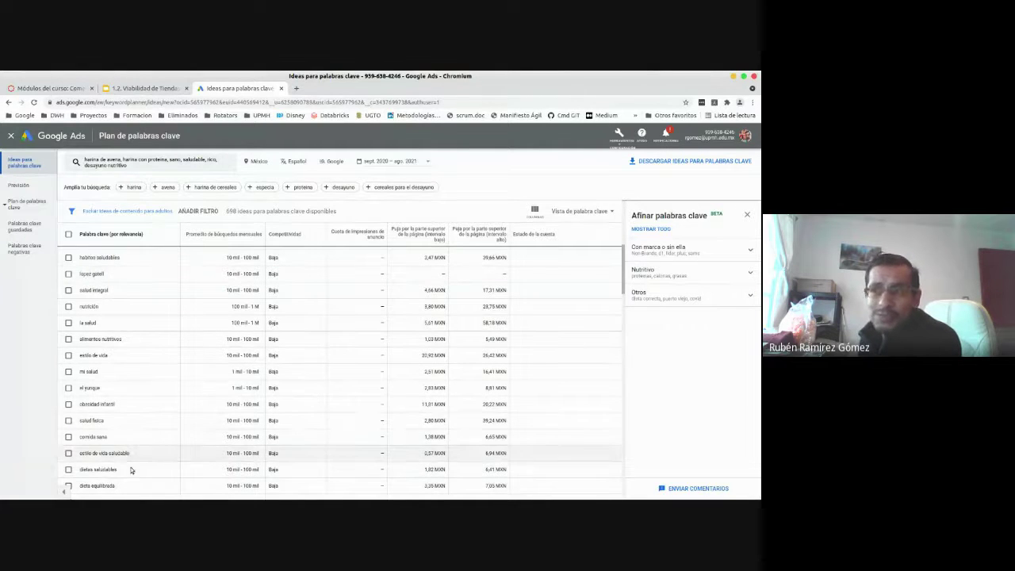
{"action": "scroll", "coordinate": [131, 469], "scroll_direction": "down", "scroll_amount": 3}
{"action": "scroll", "coordinate": [131, 471], "scroll_direction": "down", "scroll_amount": 3}
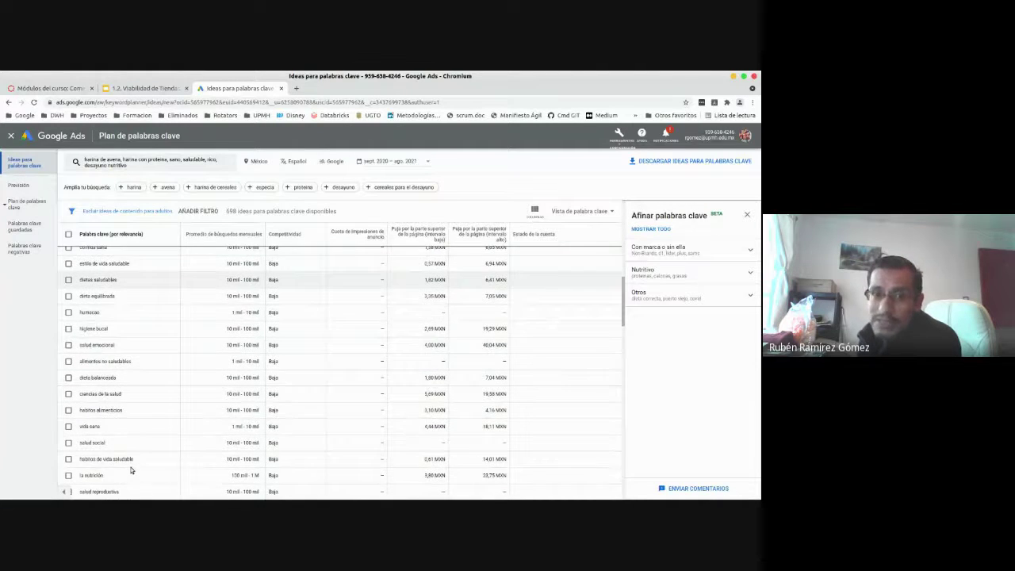
{"action": "scroll", "coordinate": [131, 470], "scroll_direction": "down", "scroll_amount": 3}
{"action": "scroll", "coordinate": [131, 470], "scroll_direction": "down", "scroll_amount": 10}
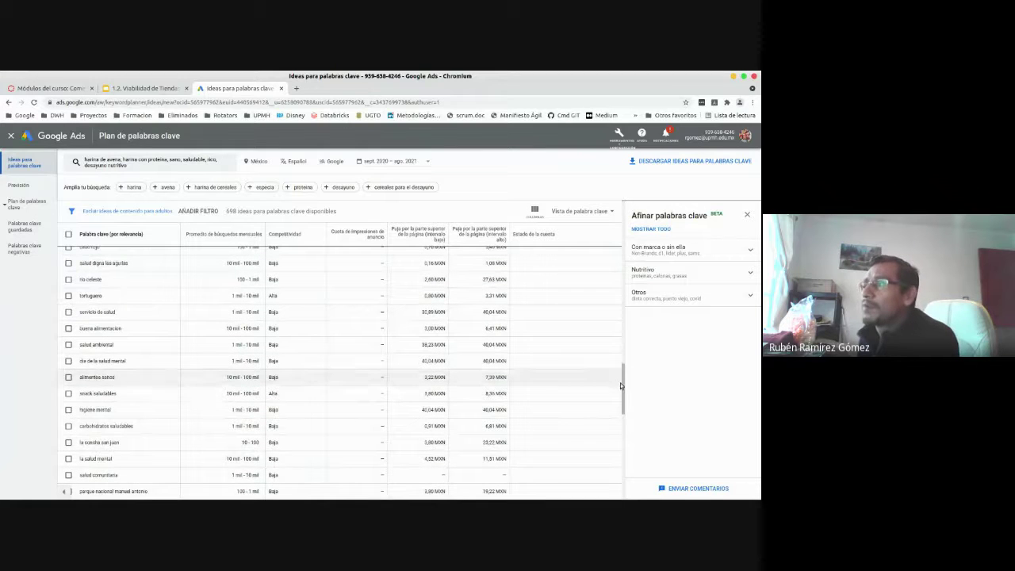
{"action": "left_click_drag", "start_coordinate": [621, 386], "coordinate": [622, 490]}
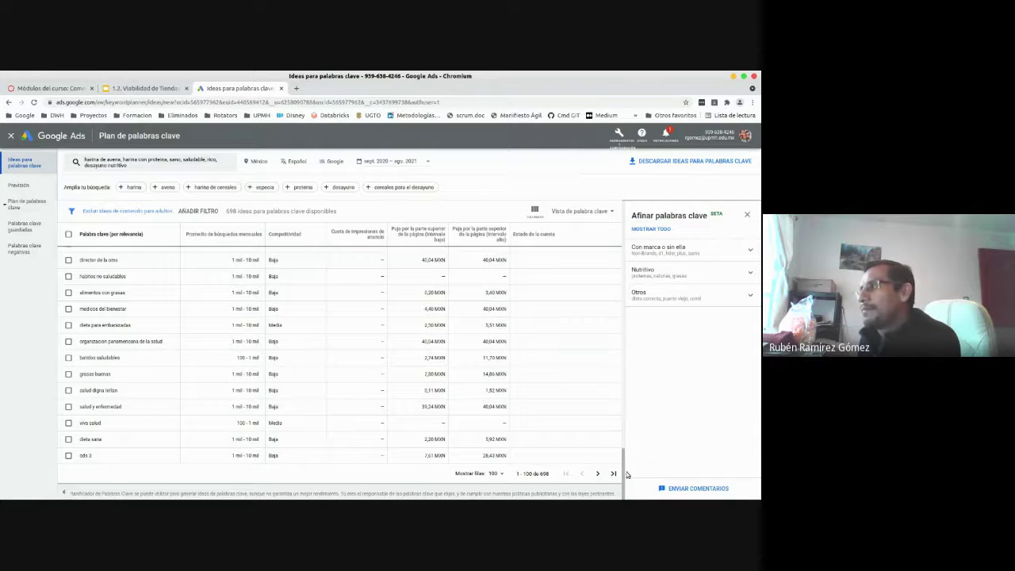
{"action": "left_click_drag", "start_coordinate": [627, 478], "coordinate": [211, 252]}
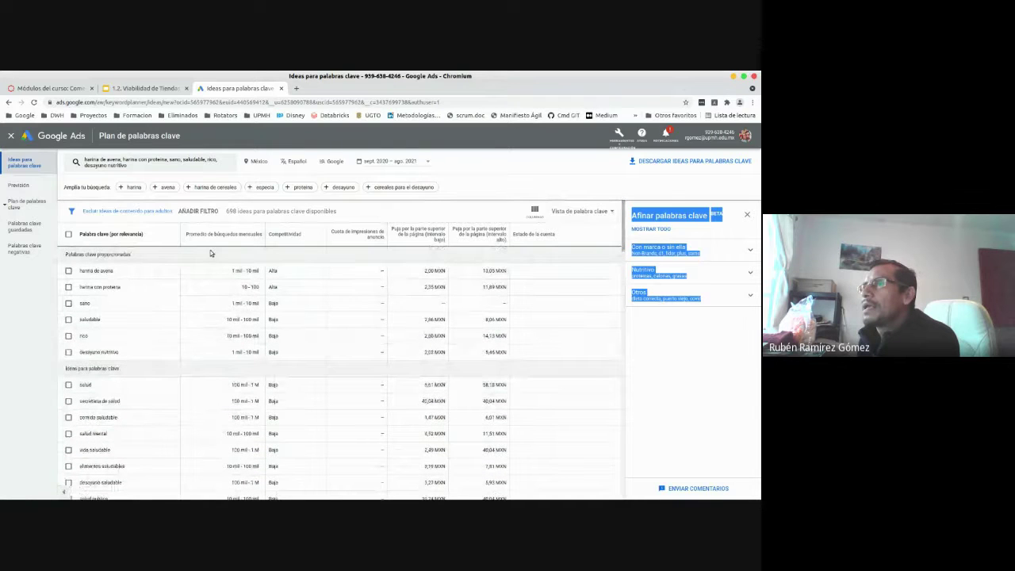
{"action": "left_click", "coordinate": [214, 243]}
- Examine the average monthly searches of the provided keywords, especially the range for "sano"
{"action": "mouse_move", "coordinate": [227, 234]}
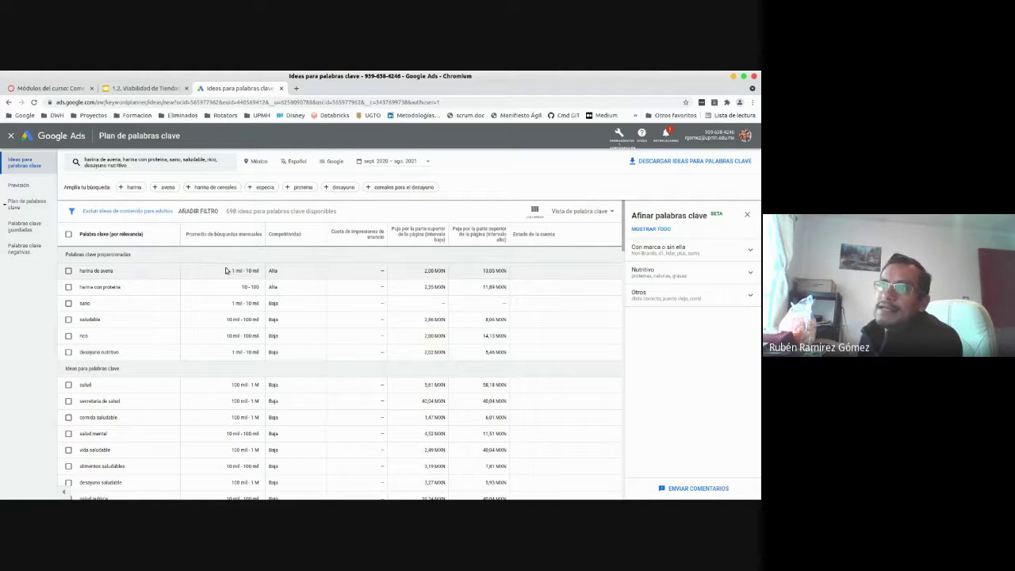
{"action": "triple_click", "coordinate": [240, 308]}
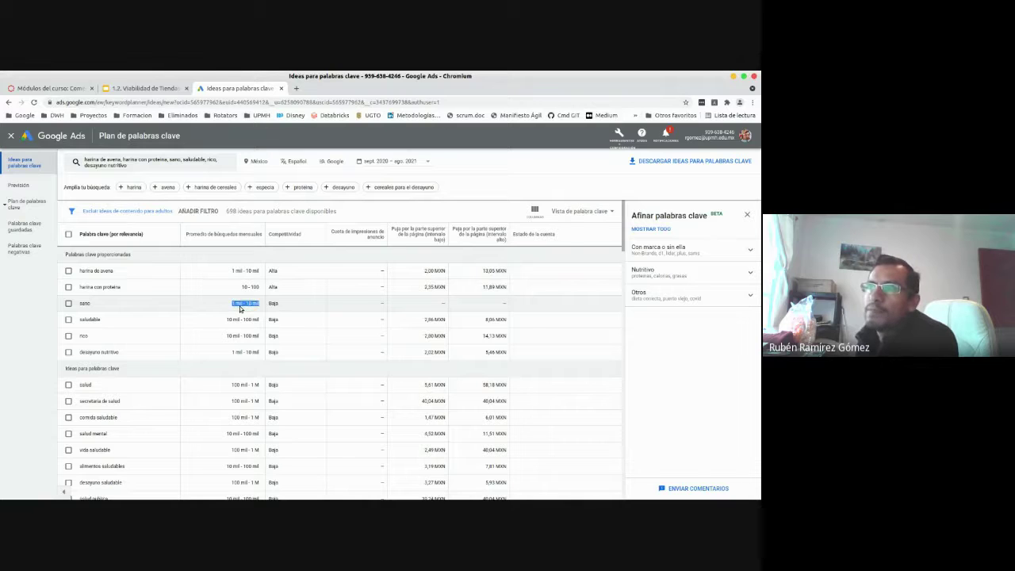
{"action": "left_click_drag", "start_coordinate": [242, 304], "coordinate": [236, 299]}
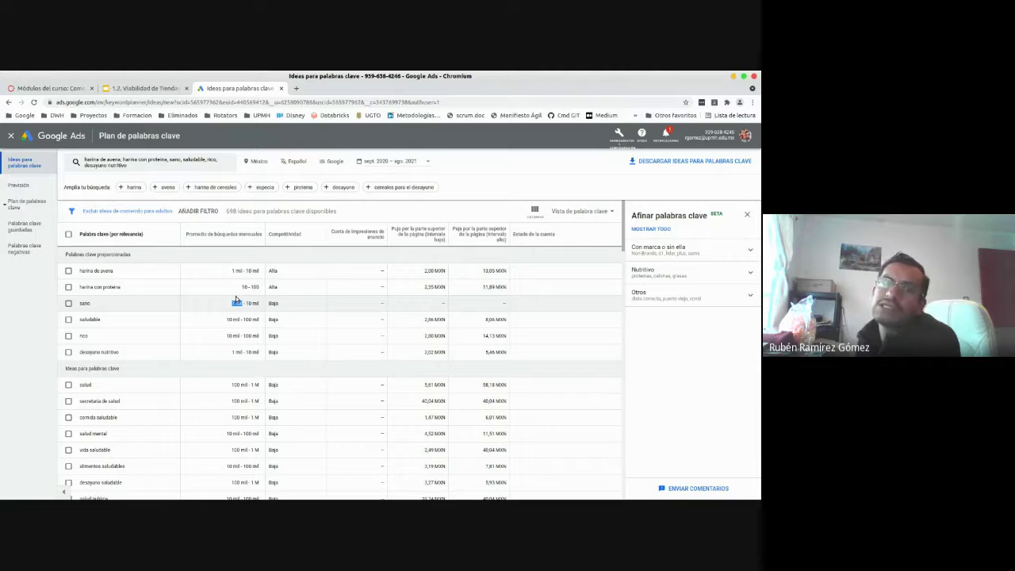
{"action": "mouse_move", "coordinate": [235, 299]}
{"action": "left_mouse_down"}
{"action": "mouse_move", "coordinate": [246, 303]}
{"action": "mouse_move", "coordinate": [226, 308]}
{"action": "mouse_move", "coordinate": [251, 307]}
{"action": "mouse_move", "coordinate": [223, 311]}
{"action": "mouse_move", "coordinate": [241, 301]}
{"action": "left_mouse_up"}
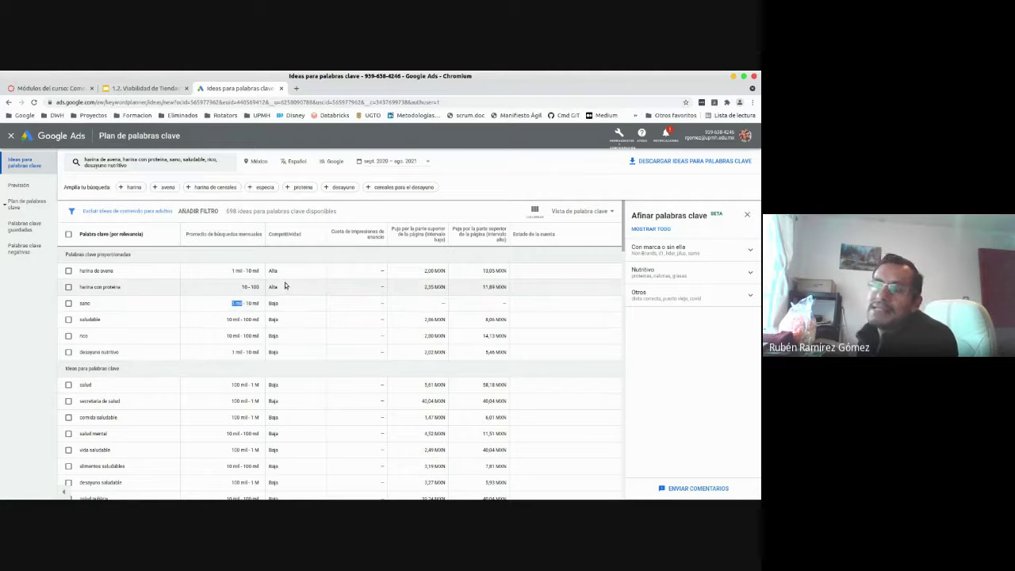
{"action": "left_click", "coordinate": [251, 303]}
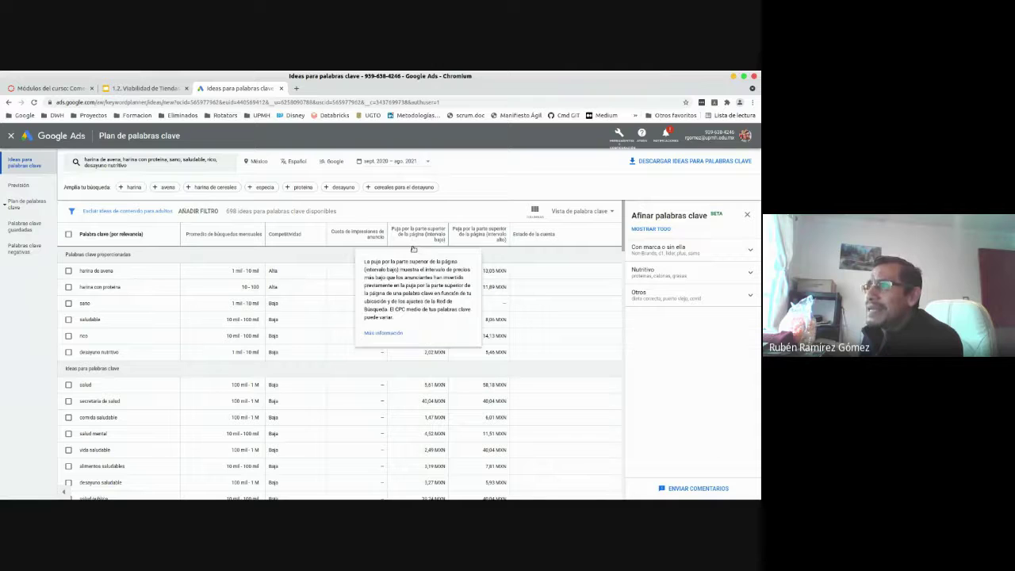
- Examine the low and high top-of-page bids for the keywords, focusing on the high-range bid for "harina de avena"
{"action": "mouse_move", "coordinate": [403, 235]}
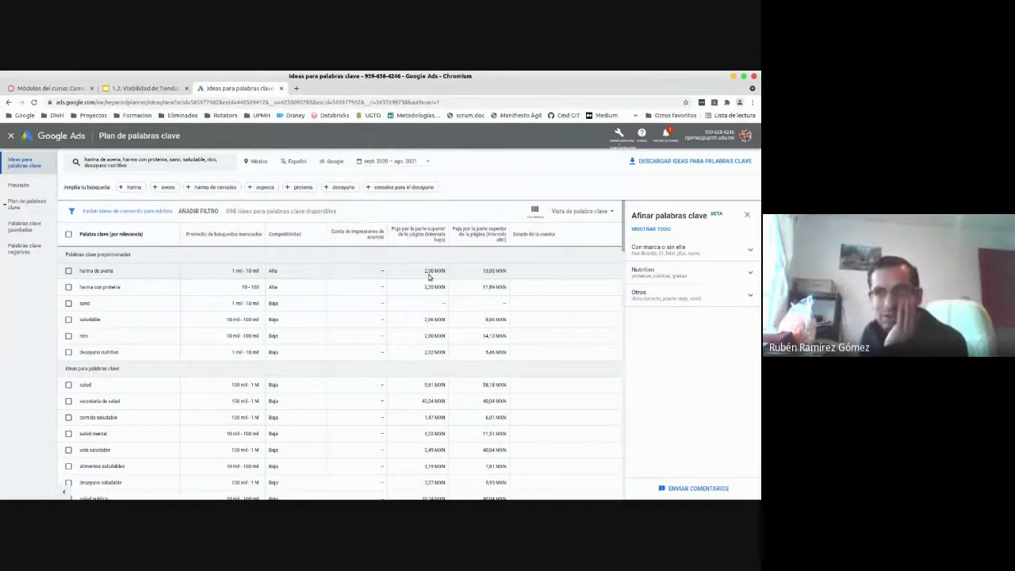
{"action": "scroll", "coordinate": [124, 447], "scroll_direction": "down", "scroll_amount": 2}
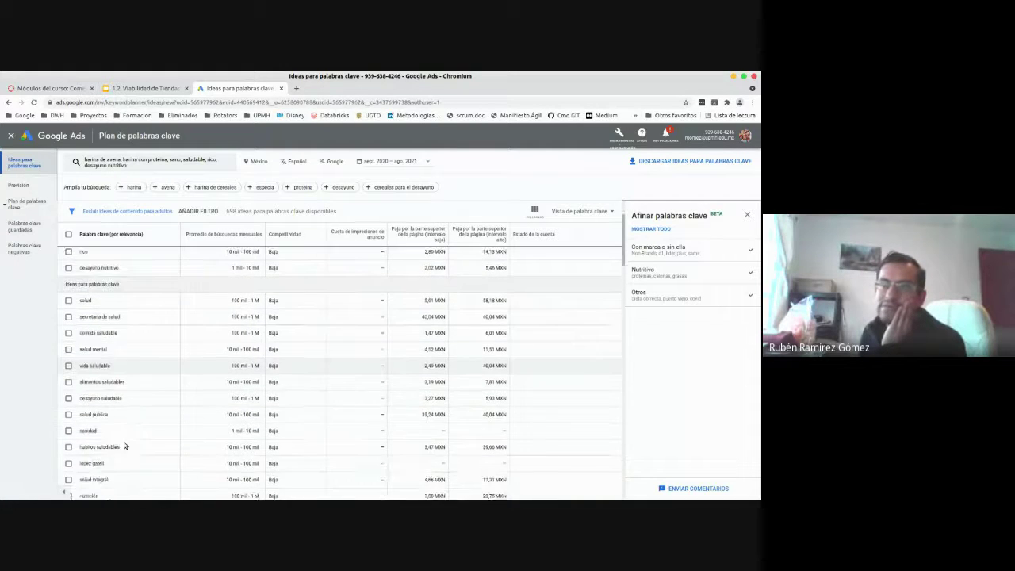
{"action": "scroll", "coordinate": [125, 446], "scroll_direction": "up", "scroll_amount": 1}
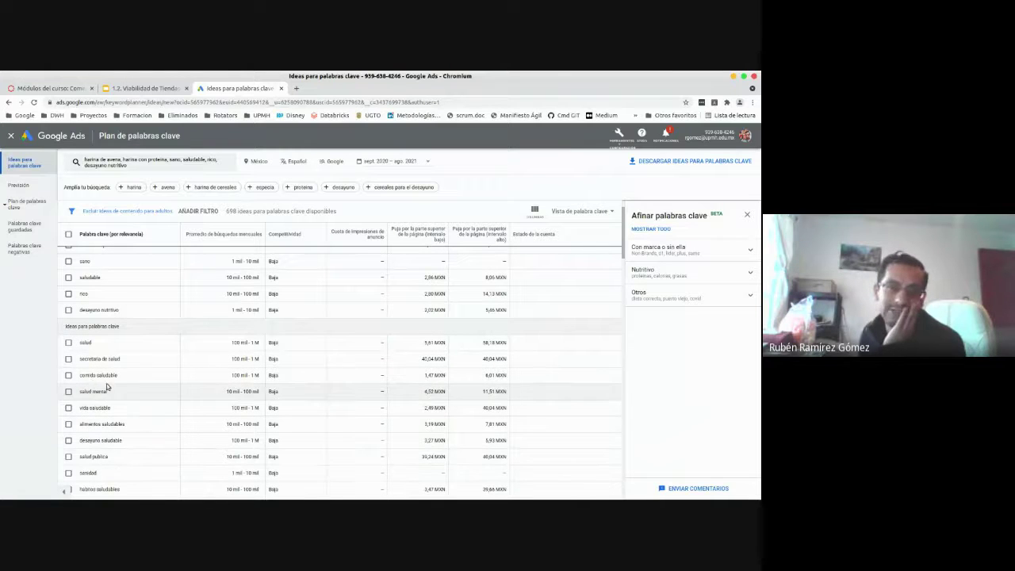
{"action": "scroll", "coordinate": [183, 345], "scroll_direction": "up", "scroll_amount": 1}
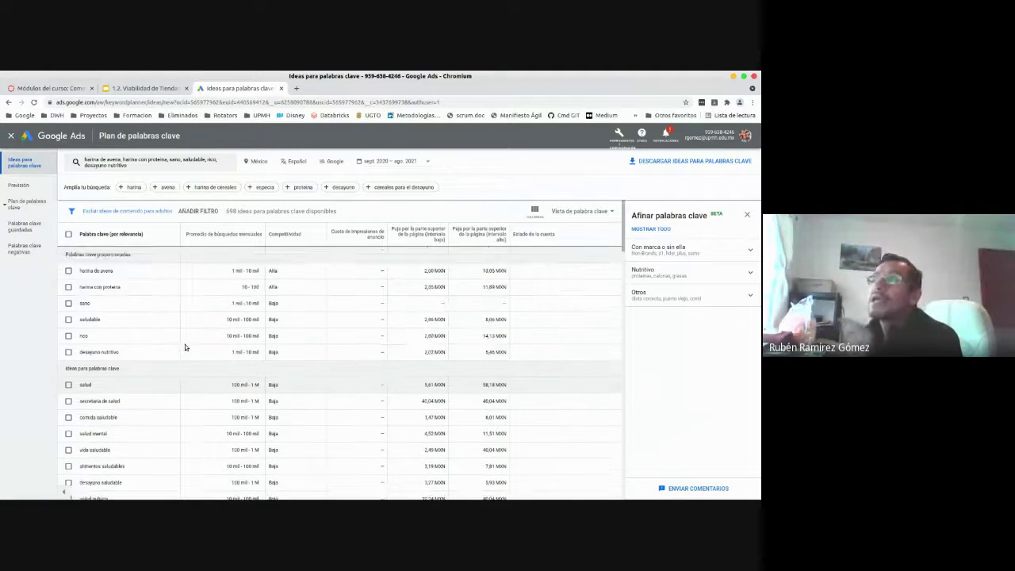
{"action": "scroll", "coordinate": [426, 279], "scroll_direction": "down", "scroll_amount": 1}
{"action": "scroll", "coordinate": [428, 307], "scroll_direction": "up", "scroll_amount": 1}
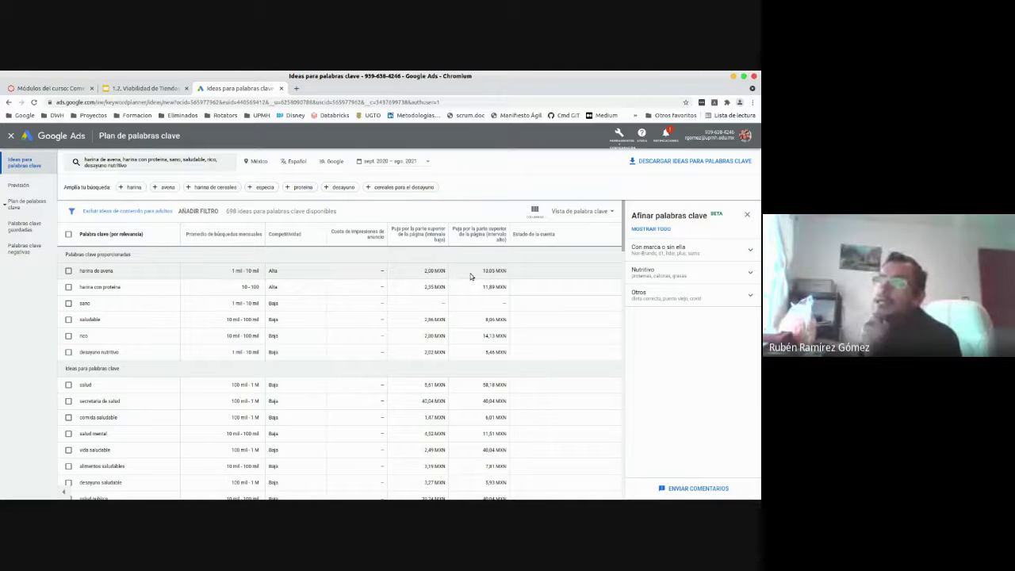
{"action": "left_click_drag", "start_coordinate": [482, 271], "coordinate": [504, 275]}
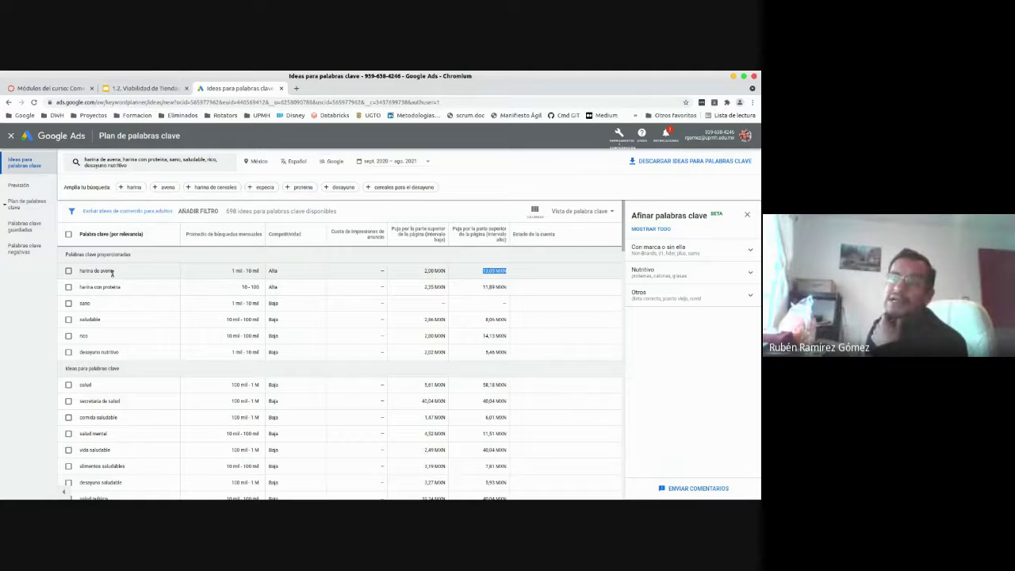
{"action": "left_click_drag", "start_coordinate": [119, 272], "coordinate": [81, 270]}
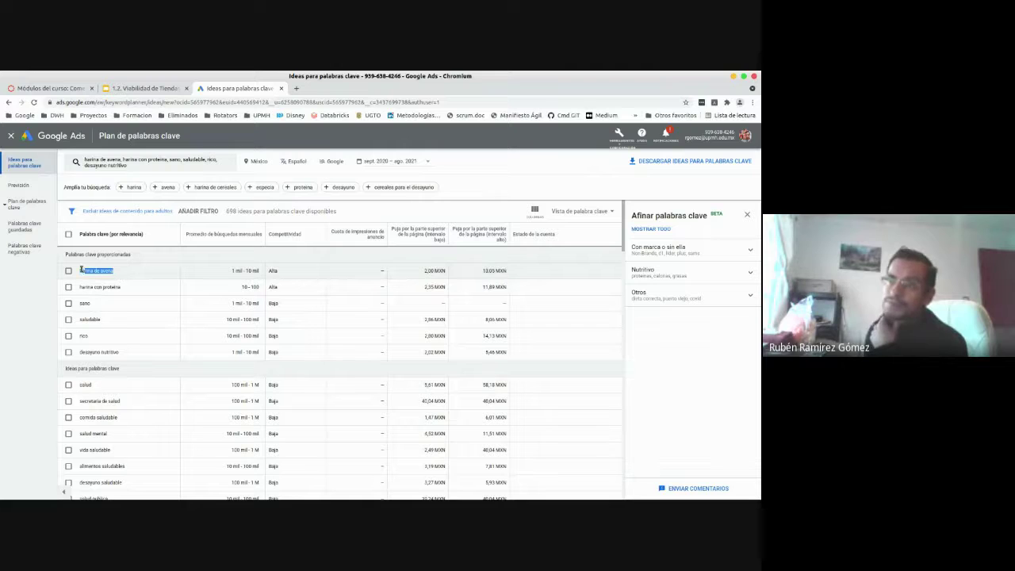
{"action": "left_click", "coordinate": [116, 272]}
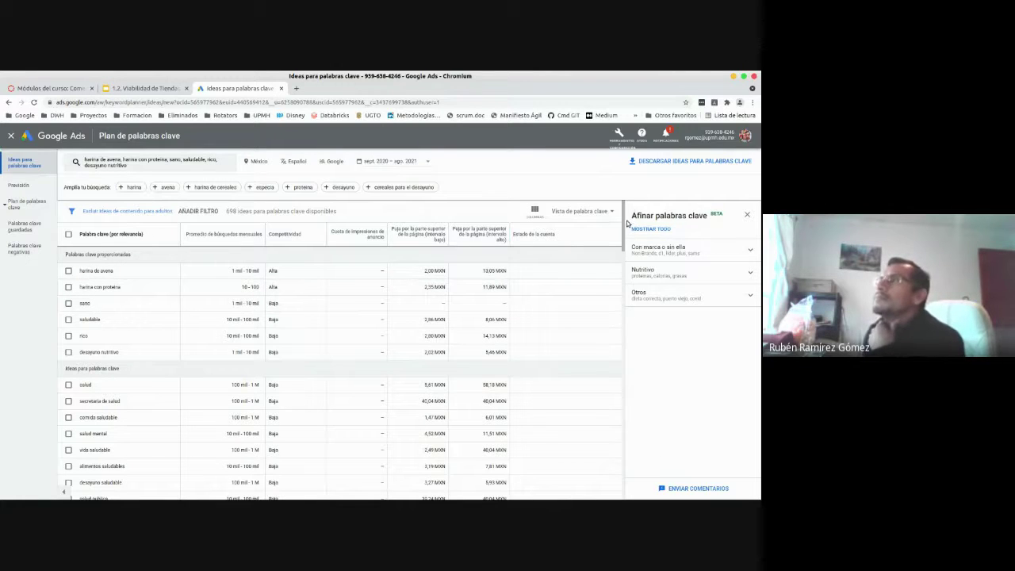
{"action": "left_click_drag", "start_coordinate": [627, 224], "coordinate": [621, 199]}
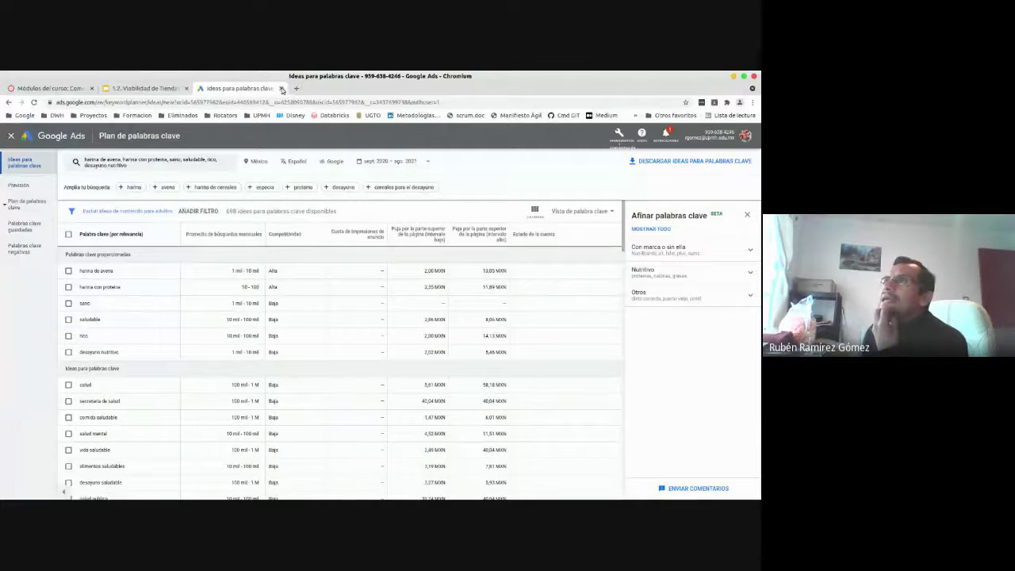
- Switch to the "1.2. Viabilidad de Tiendas Online" presentation and put the cursor in the "Planificador de palabras clave" slide title
{"action": "left_click", "coordinate": [147, 88]}
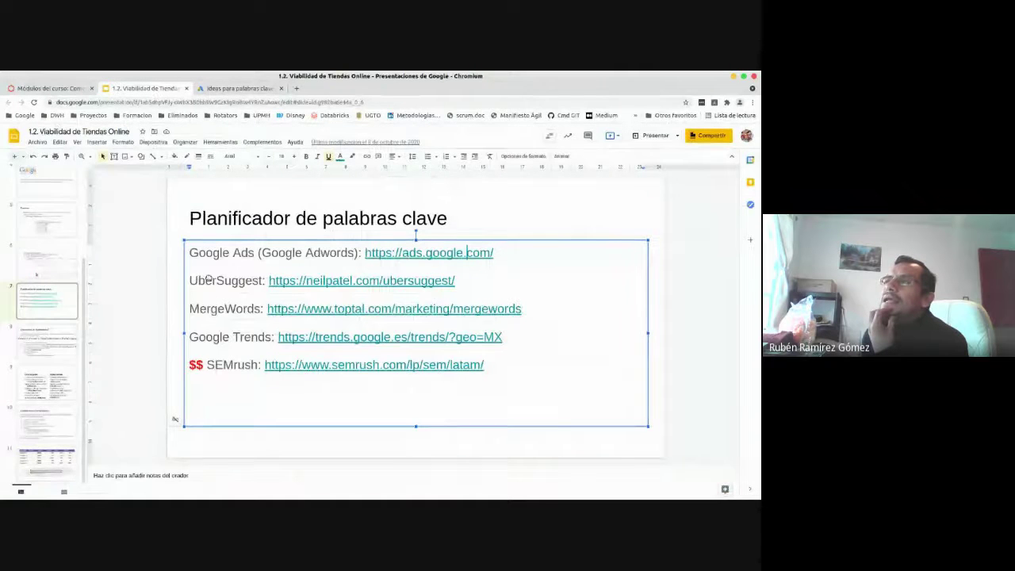
{"action": "left_click", "coordinate": [448, 218]}
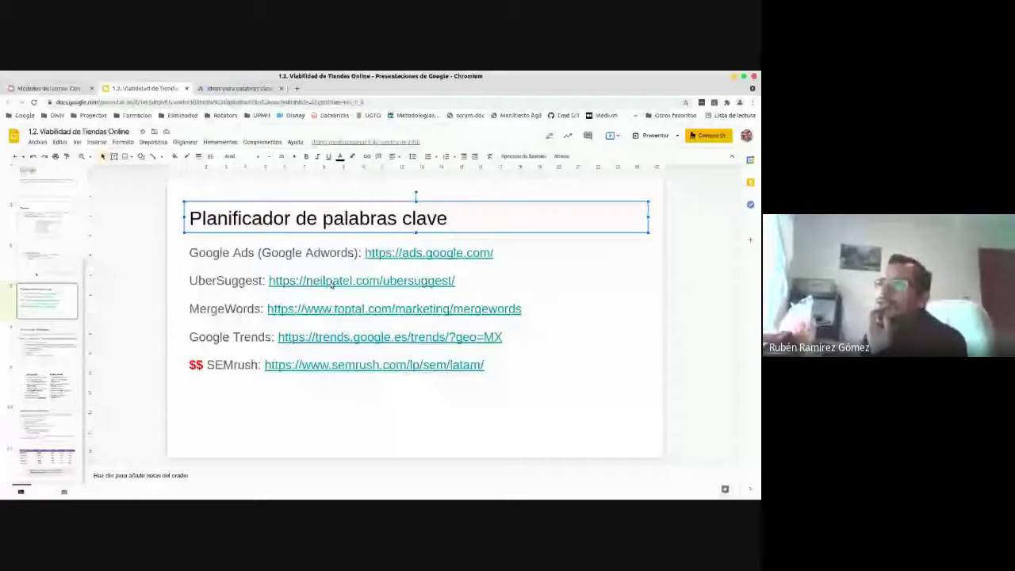
- Open the UberSuggest link from the slide, closing the Google Ads keyword ideas page and the introductory SEO traffic questionnaire
{"action": "left_click", "coordinate": [321, 308]}
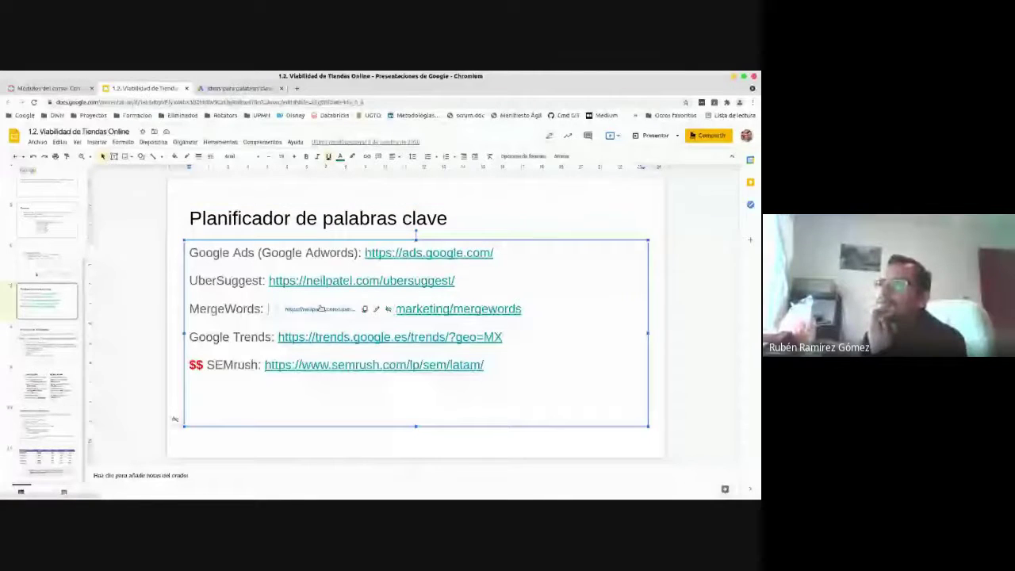
{"action": "left_click", "coordinate": [321, 308]}
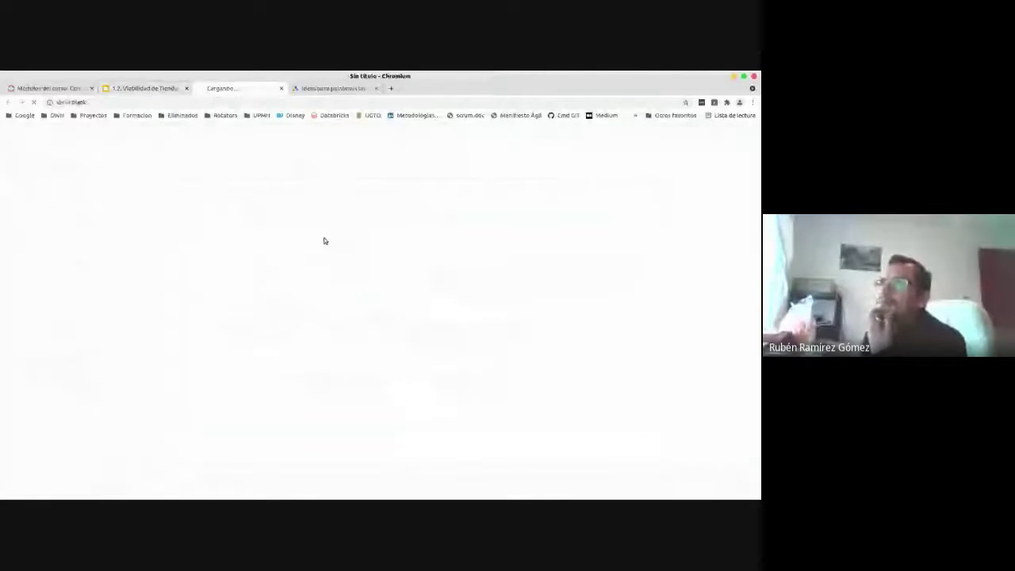
{"action": "left_click", "coordinate": [336, 90]}
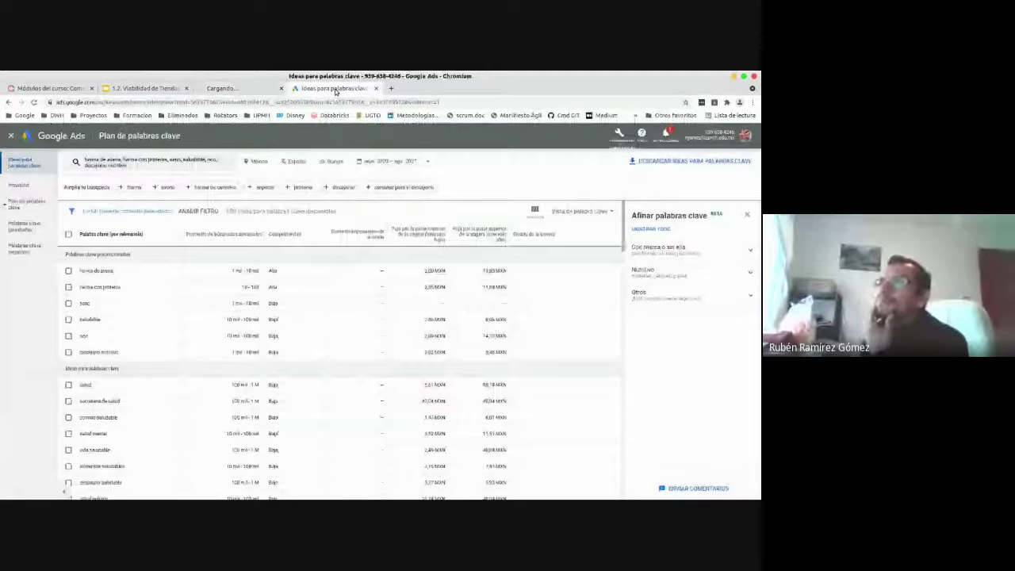
{"action": "left_click", "coordinate": [376, 88]}
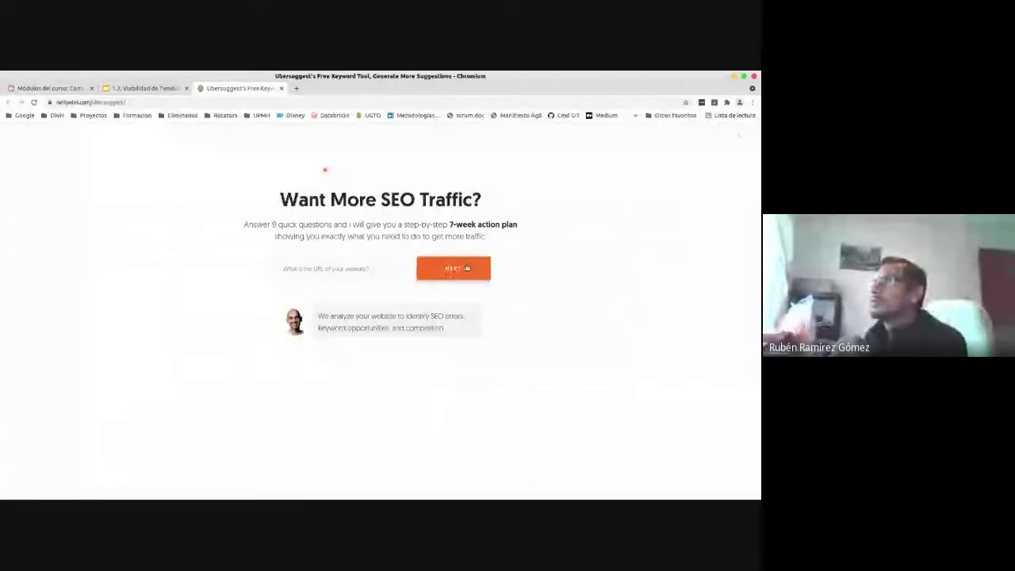
{"action": "left_click", "coordinate": [742, 138]}
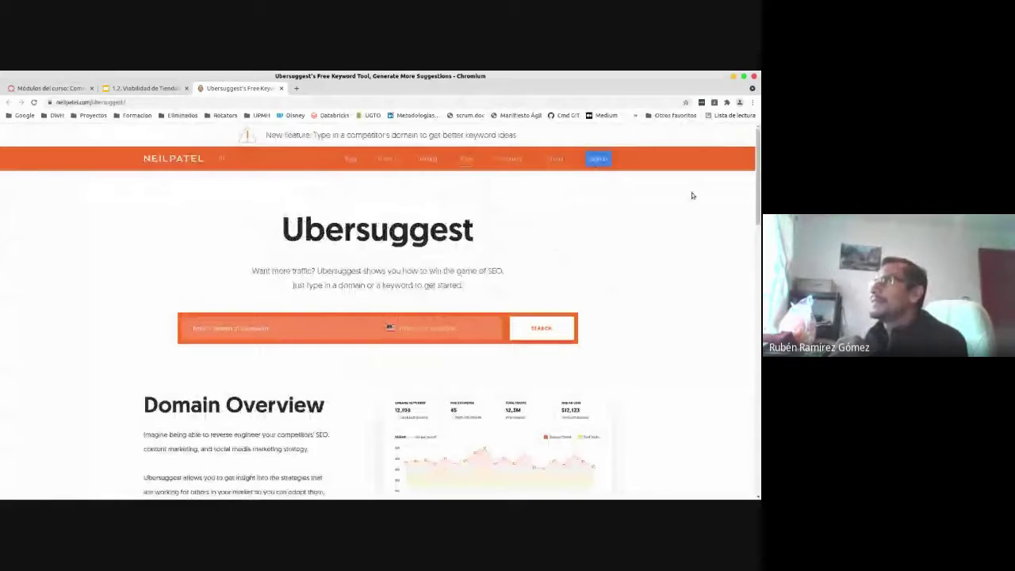
- Look over the Ubersuggest landing page and change the site language to Spanish
{"action": "scroll", "coordinate": [759, 186], "scroll_direction": "down", "scroll_amount": 2}
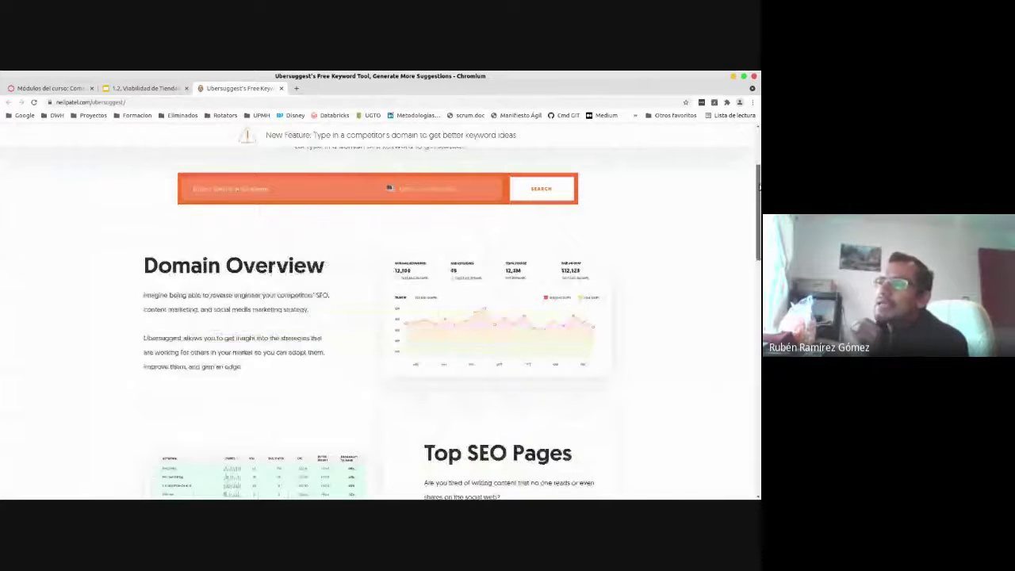
{"action": "scroll", "coordinate": [759, 186], "scroll_direction": "up", "scroll_amount": 2}
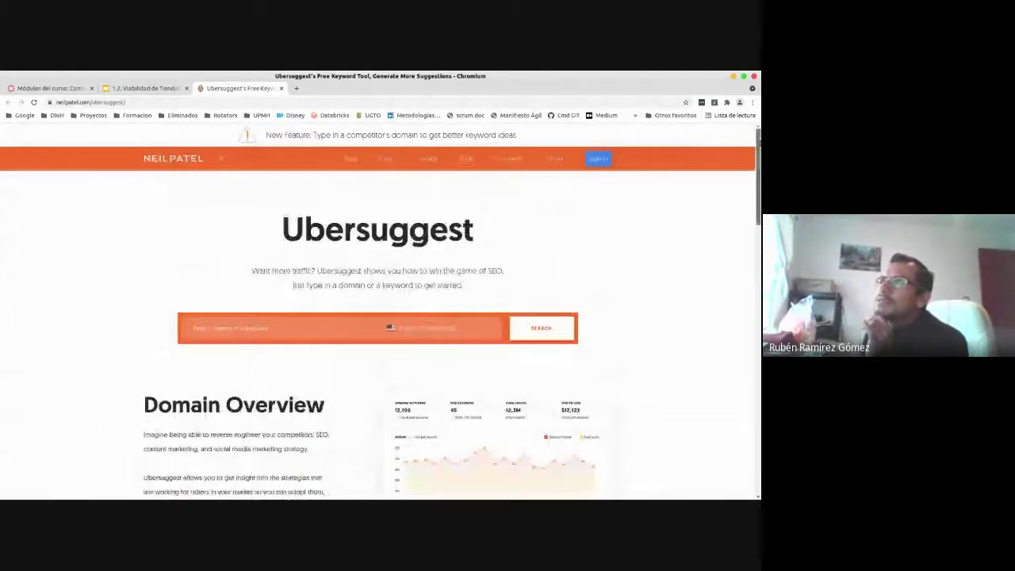
{"action": "mouse_move", "coordinate": [222, 159]}
{"action": "left_click", "coordinate": [236, 214]}
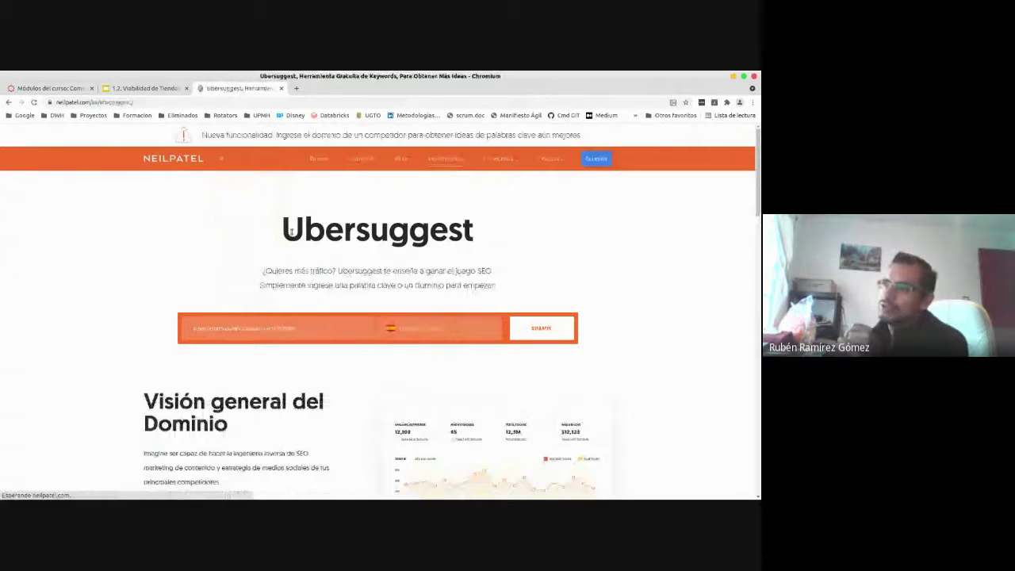
- Set the keyword search's language and location to "Español / México", finding it with the filter "Mex"
{"action": "left_click", "coordinate": [431, 329]}
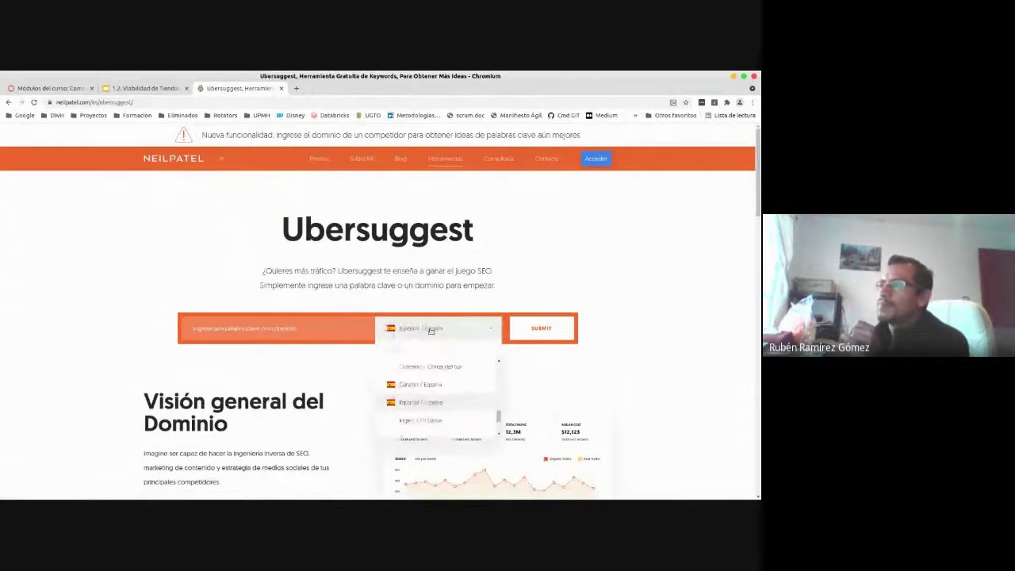
{"action": "scroll", "coordinate": [448, 397], "scroll_direction": "down", "scroll_amount": 10}
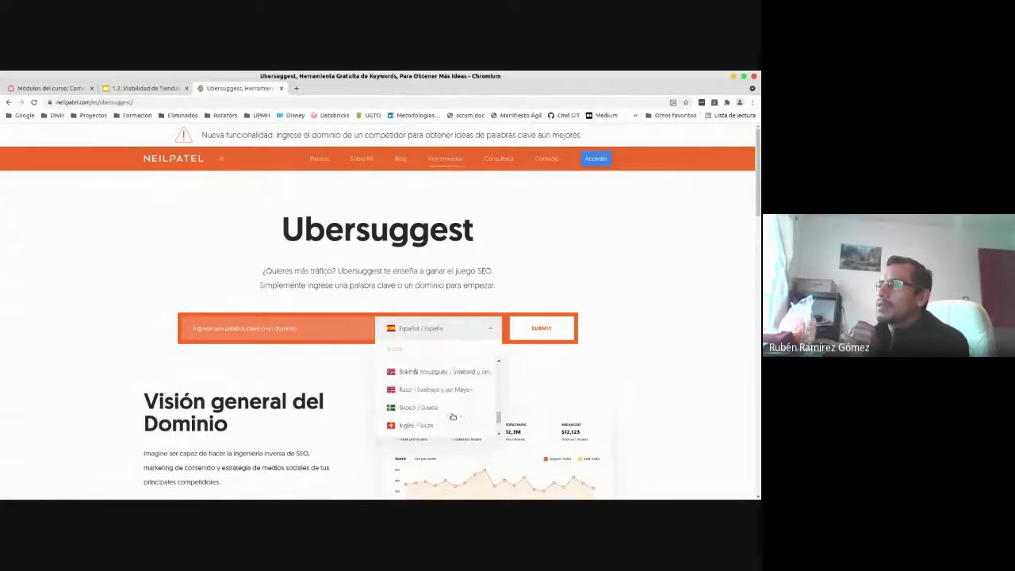
{"action": "scroll", "coordinate": [437, 381], "scroll_direction": "down", "scroll_amount": 2}
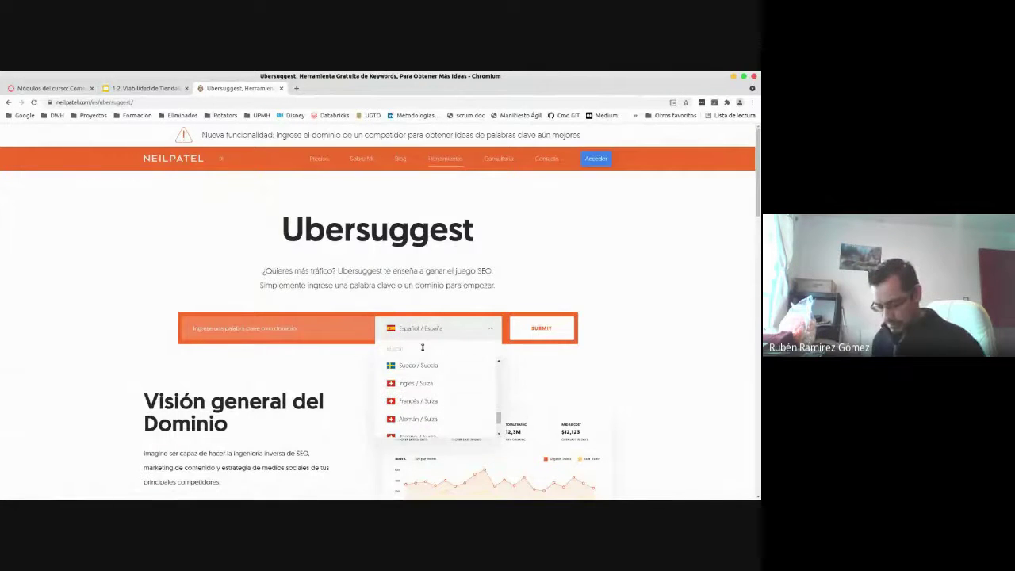
{"action": "type", "text": "Mex"}
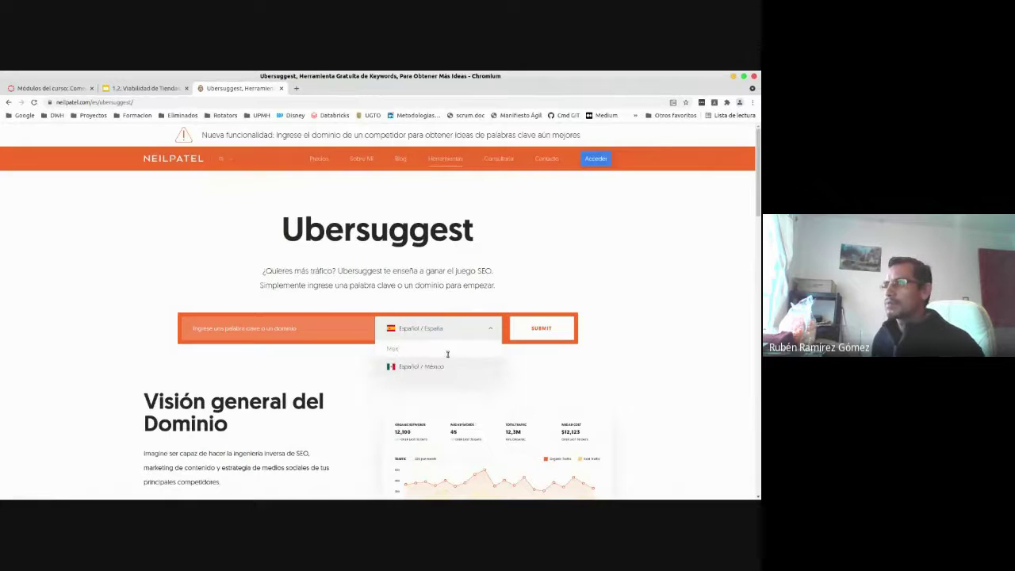
{"action": "left_click", "coordinate": [448, 367]}
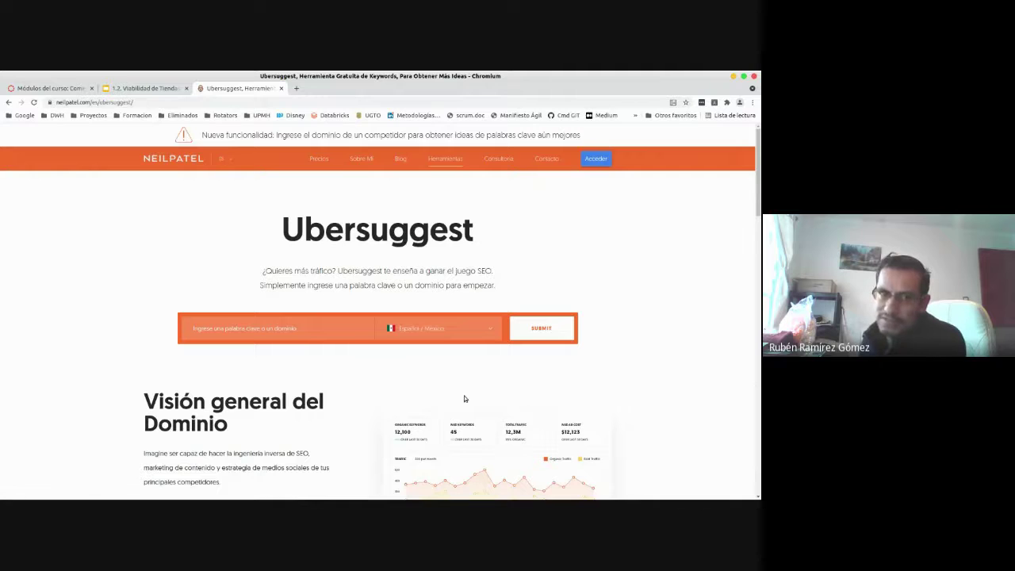
- Search Ubersuggest for the keyword "maquillaje natural" and dismiss the free registration prompt
{"action": "scroll", "coordinate": [672, 313], "scroll_direction": "down", "scroll_amount": 1}
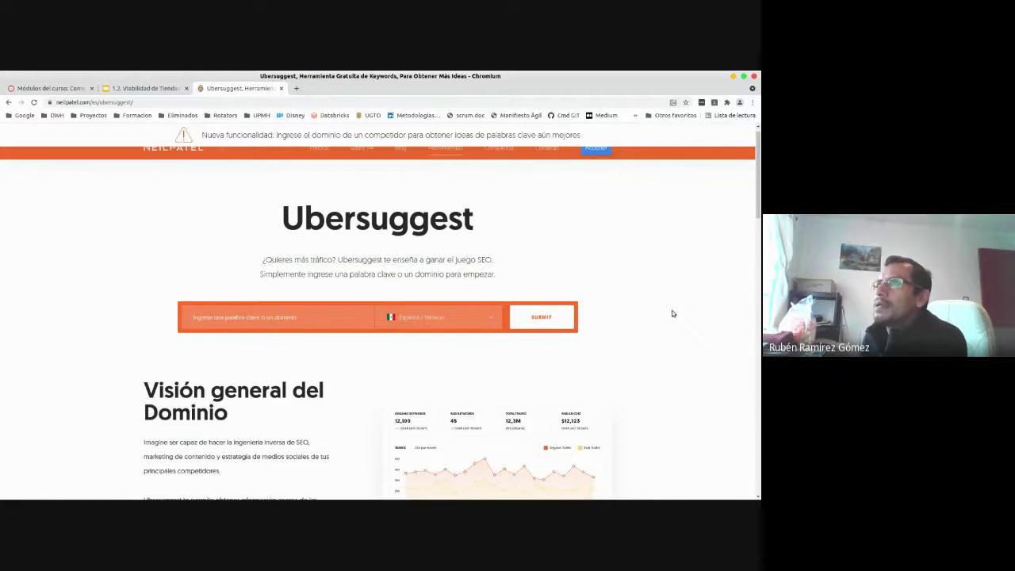
{"action": "scroll", "coordinate": [672, 313], "scroll_direction": "down", "scroll_amount": 3}
{"action": "scroll", "coordinate": [672, 313], "scroll_direction": "up", "scroll_amount": 1}
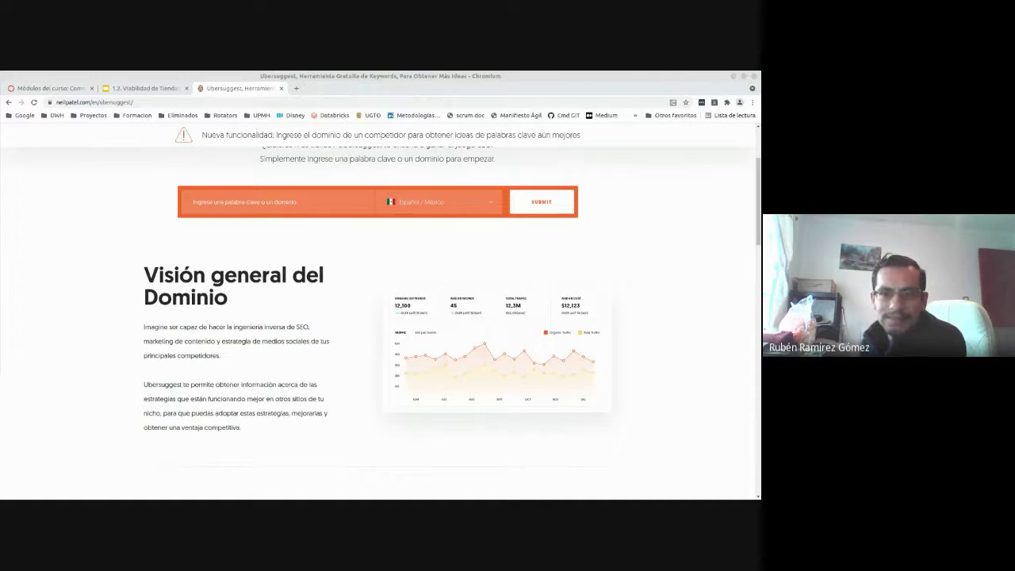
{"action": "left_click", "coordinate": [309, 195]}
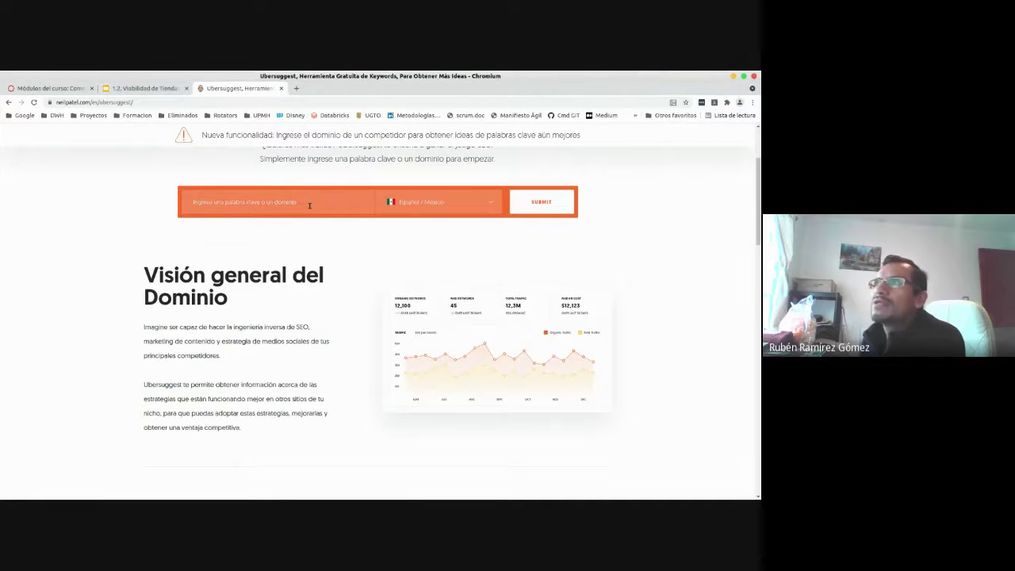
{"action": "scroll", "coordinate": [323, 305], "scroll_direction": "up", "scroll_amount": 2}
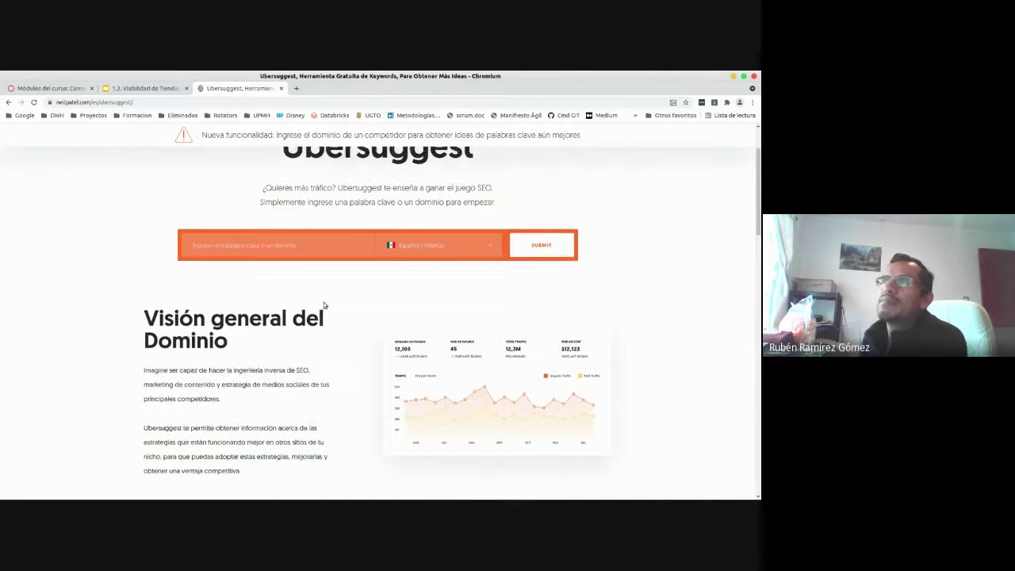
{"action": "scroll", "coordinate": [323, 306], "scroll_direction": "up", "scroll_amount": 2}
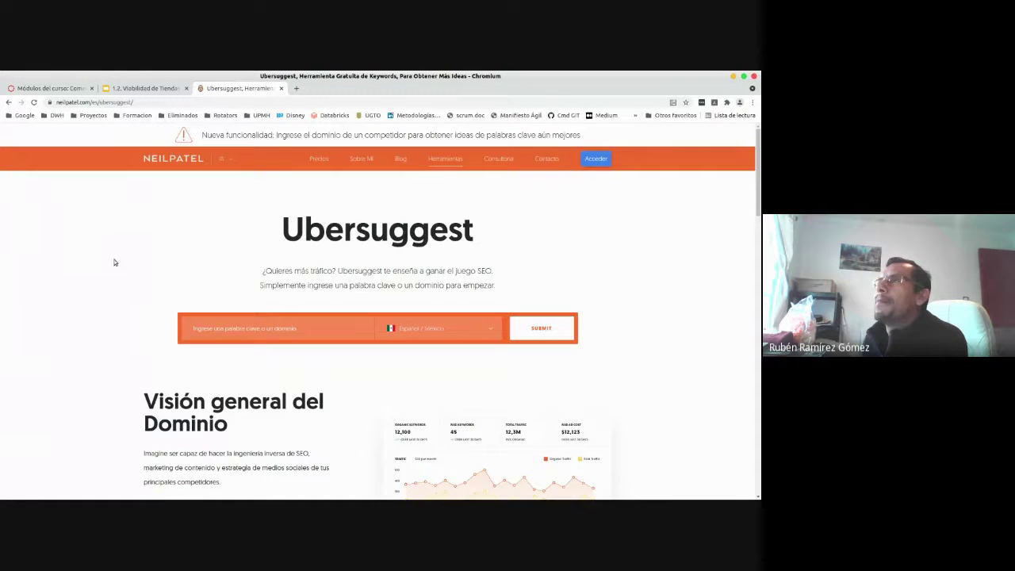
{"action": "scroll", "coordinate": [257, 328], "scroll_direction": "down", "scroll_amount": 1}
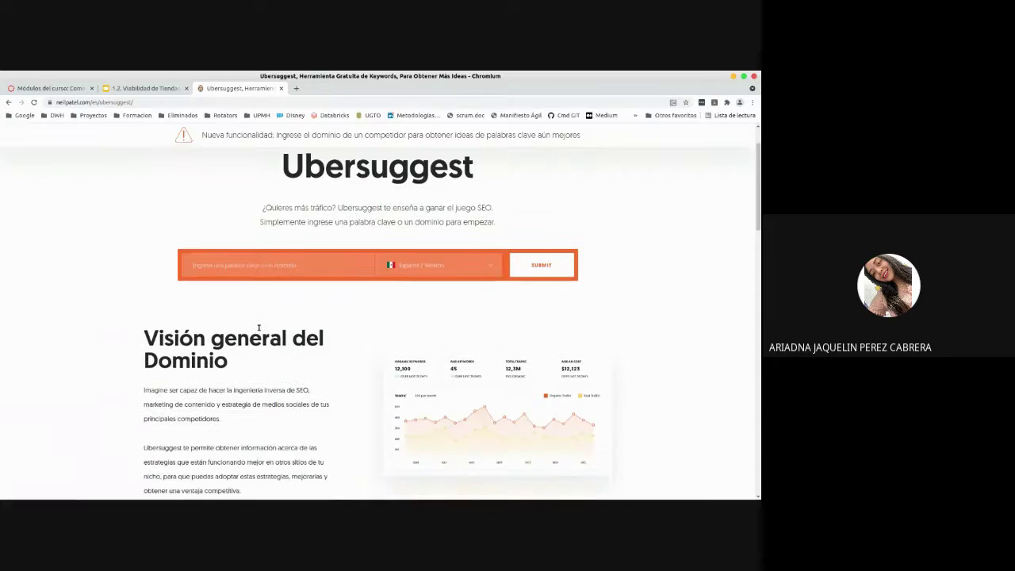
{"action": "type", "text": "maquillaje natural"}
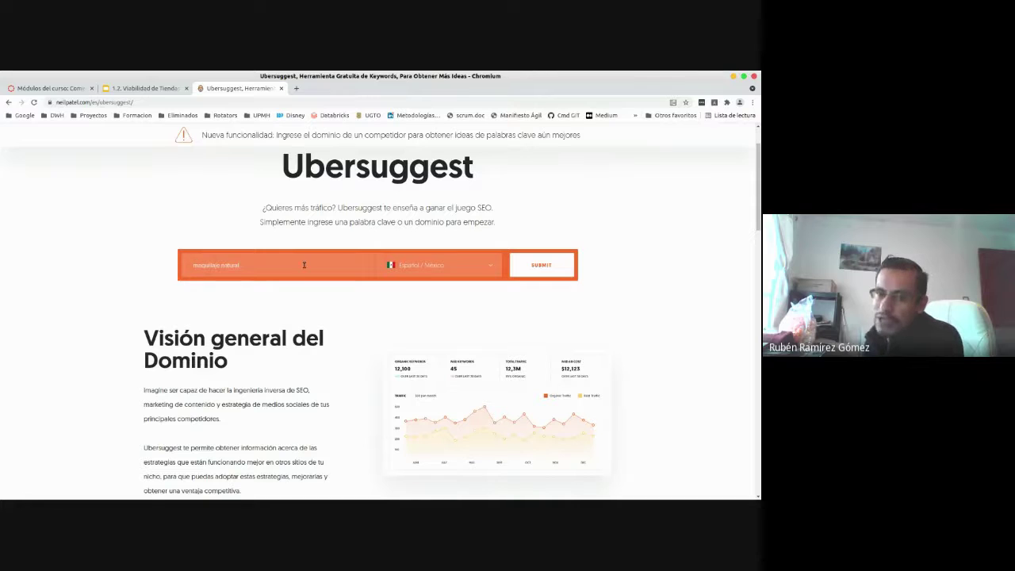
{"action": "left_click", "coordinate": [559, 267]}
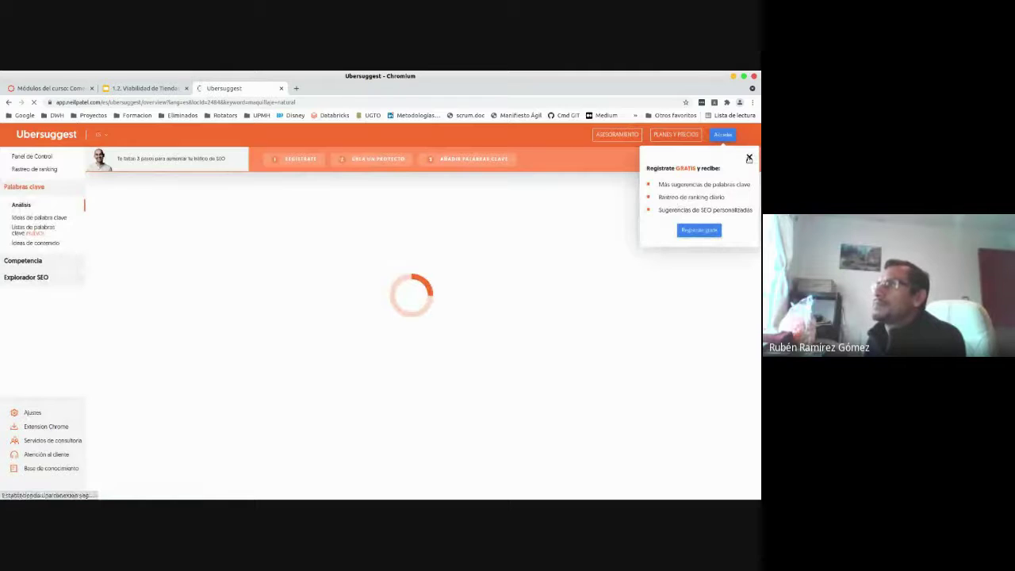
{"action": "left_click", "coordinate": [748, 158]}
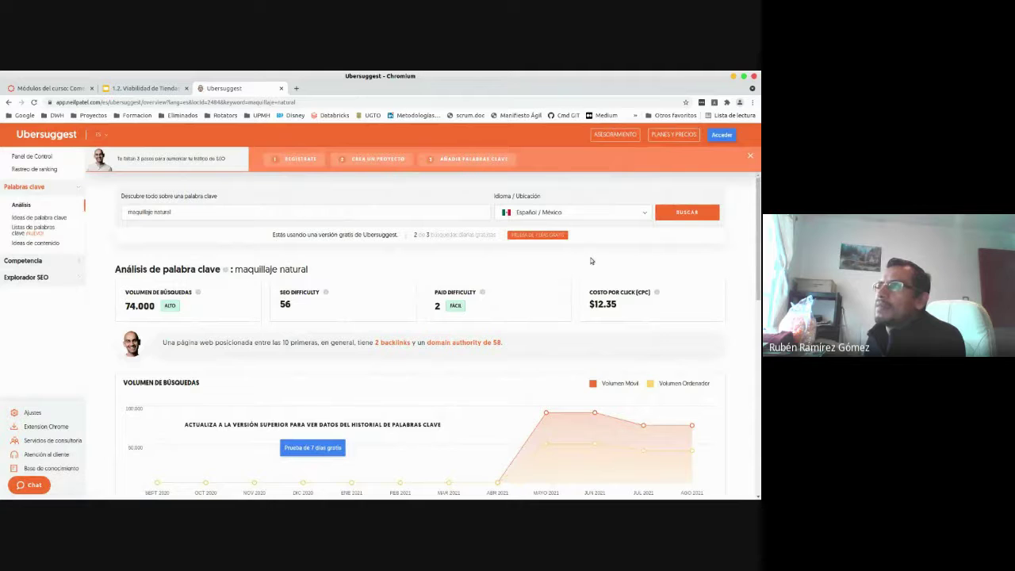
- Examine the search volume, SEO difficulty, paid difficulty and cost per click for "maquillaje natural", and check the available interface languages
{"action": "left_click_drag", "start_coordinate": [759, 208], "coordinate": [759, 241]}
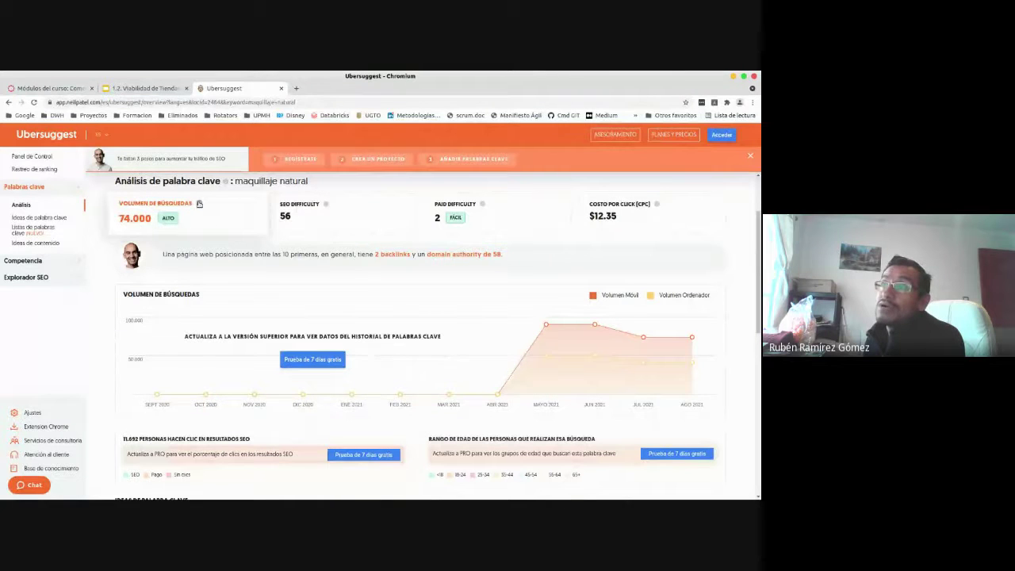
{"action": "mouse_move", "coordinate": [199, 204]}
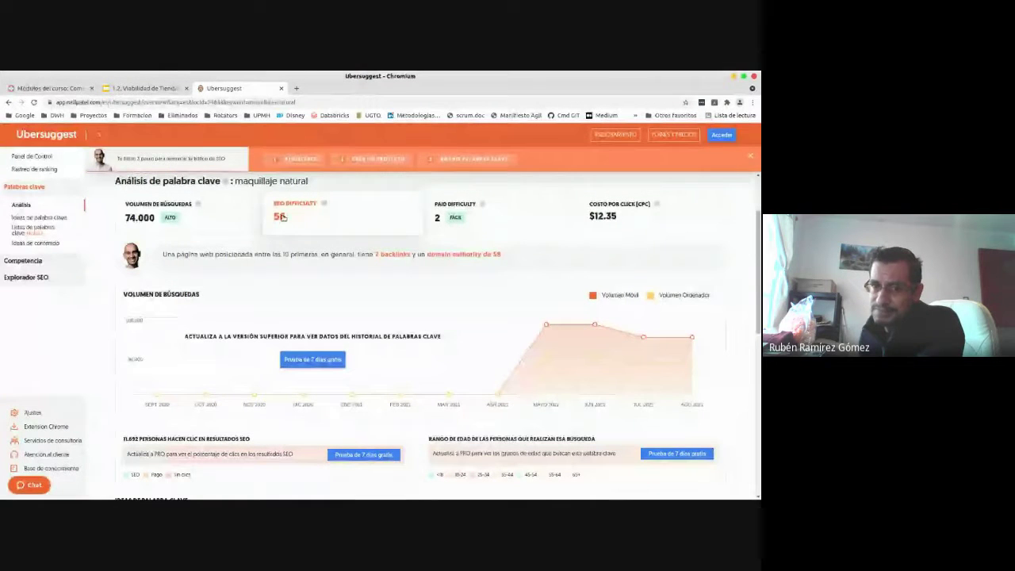
{"action": "mouse_move", "coordinate": [325, 205]}
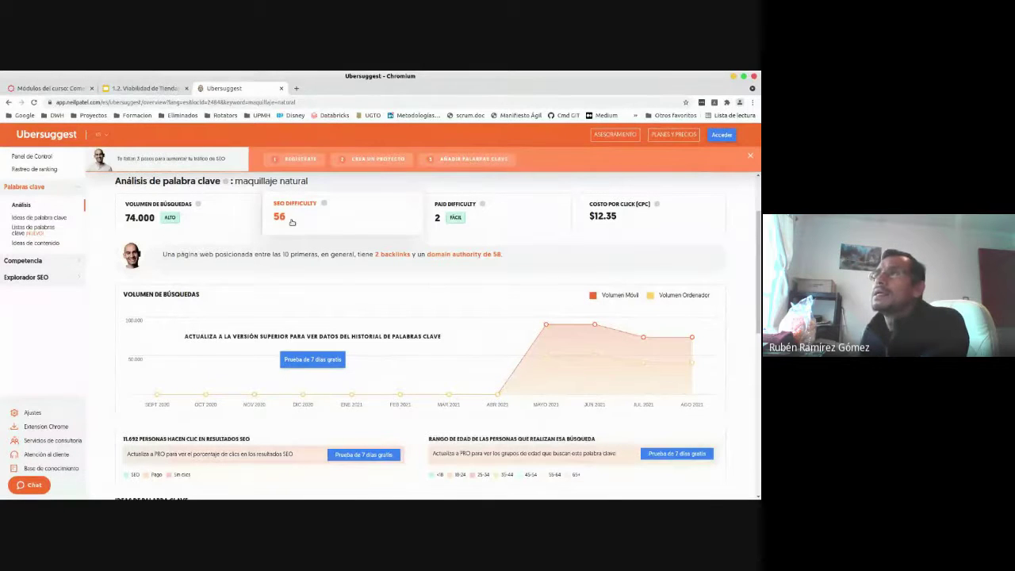
{"action": "mouse_move", "coordinate": [479, 205]}
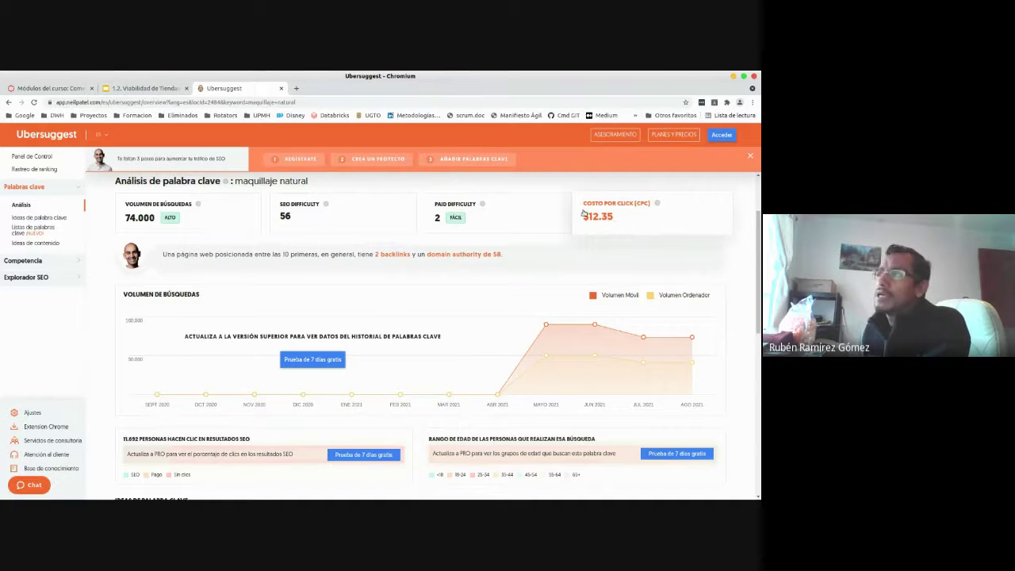
{"action": "mouse_move", "coordinate": [657, 204]}
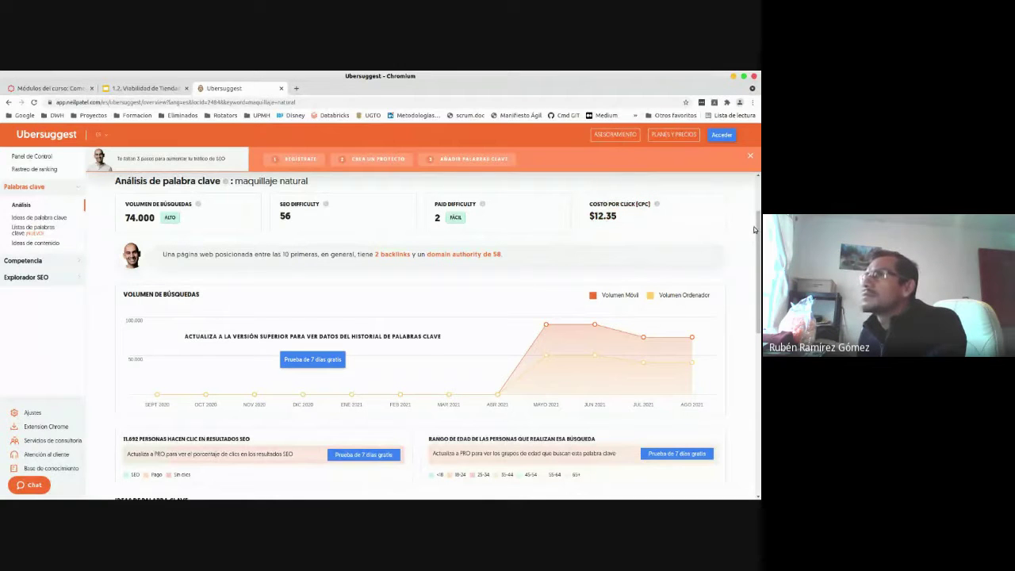
{"action": "left_click", "coordinate": [102, 135]}
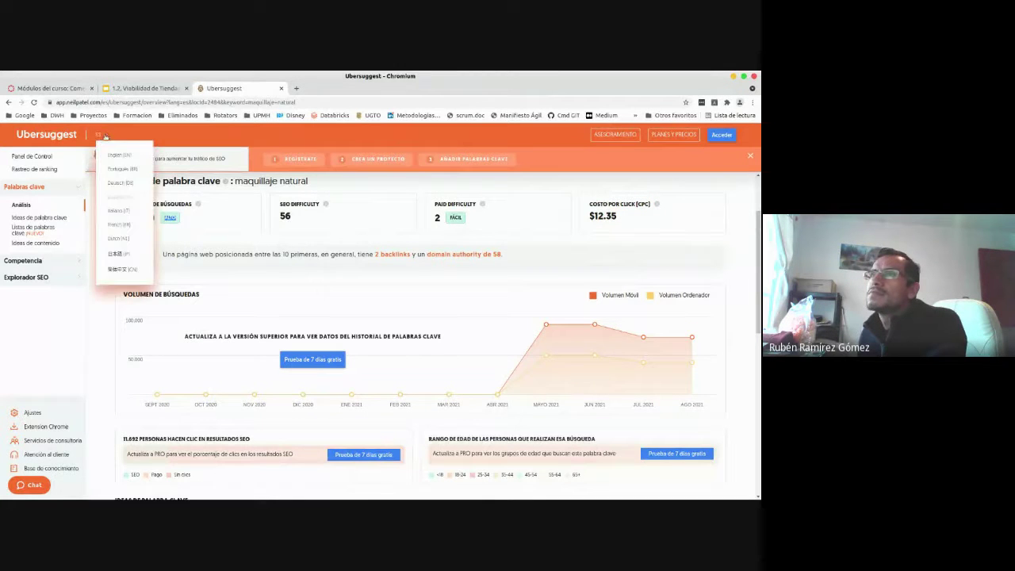
{"action": "left_click", "coordinate": [118, 235]}
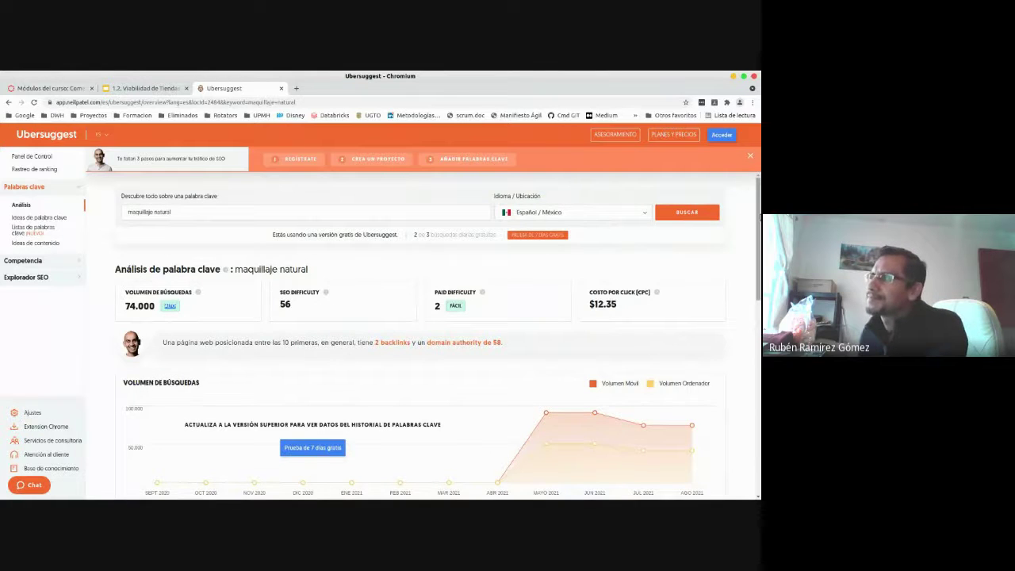
- Review the cost per click and the monthly mobile and desktop search volume chart, focusing on the May 2021 point
{"action": "scroll", "coordinate": [714, 216], "scroll_direction": "down", "scroll_amount": 3}
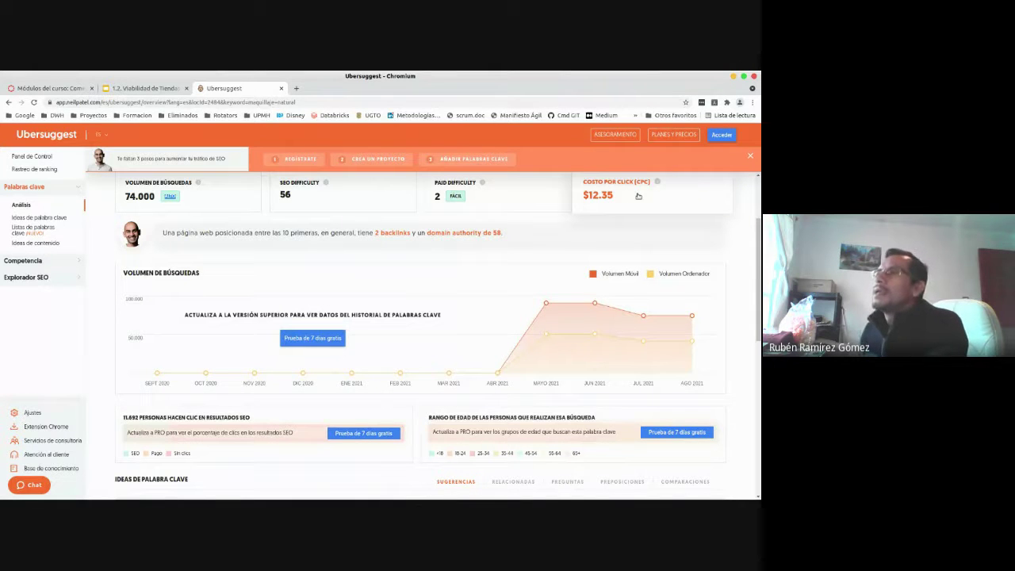
{"action": "left_click_drag", "start_coordinate": [758, 315], "coordinate": [758, 355]}
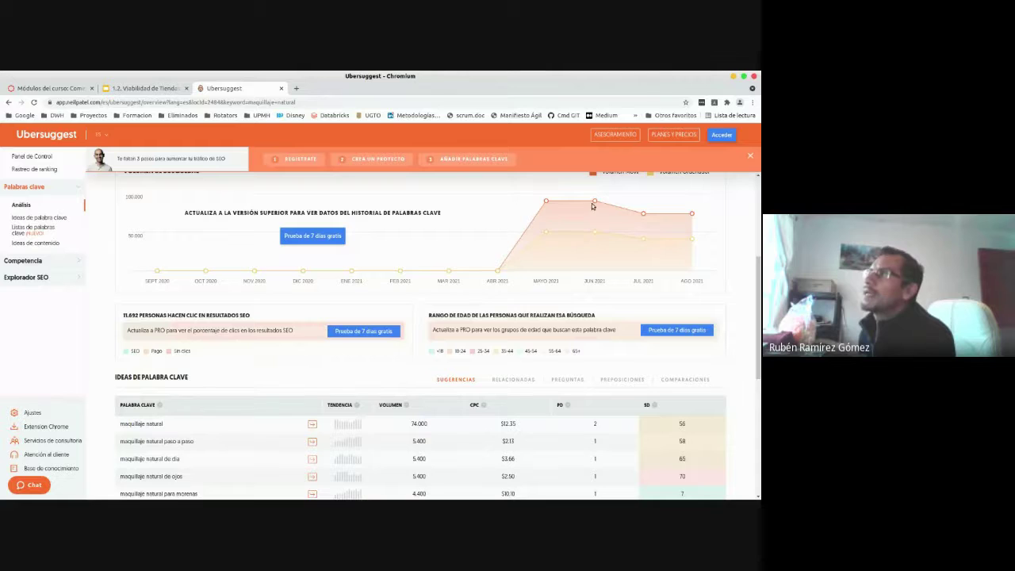
{"action": "mouse_move", "coordinate": [548, 203]}
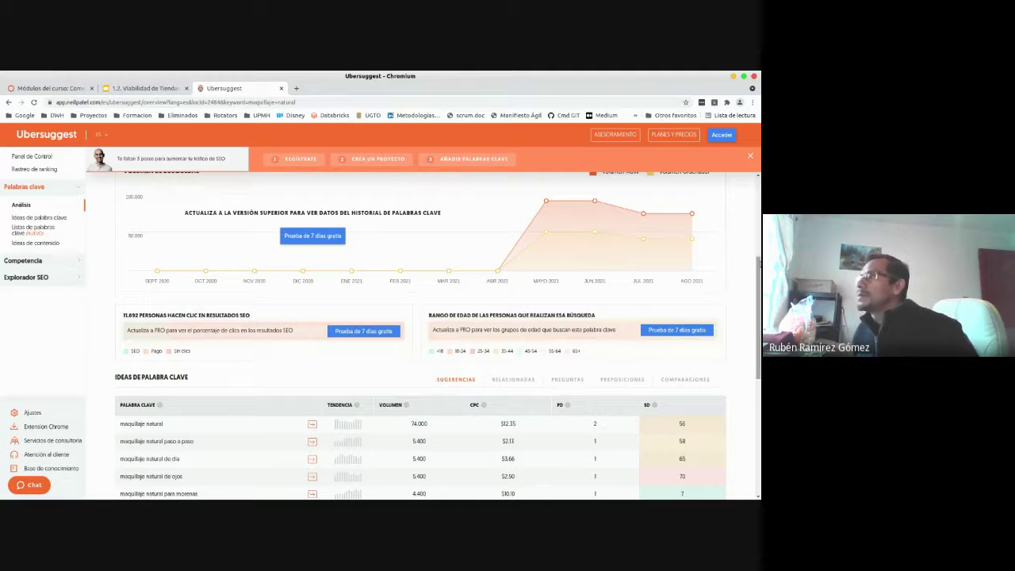
- Examine the suggested keyword ideas for "maquillaje natural", comparing their paid difficulty (PD) and SEO difficulty (SD) columns
{"action": "scroll", "coordinate": [420, 333], "scroll_direction": "down", "scroll_amount": 1}
{"action": "scroll", "coordinate": [153, 347], "scroll_direction": "down", "scroll_amount": 3}
{"action": "scroll", "coordinate": [153, 346], "scroll_direction": "up", "scroll_amount": 1}
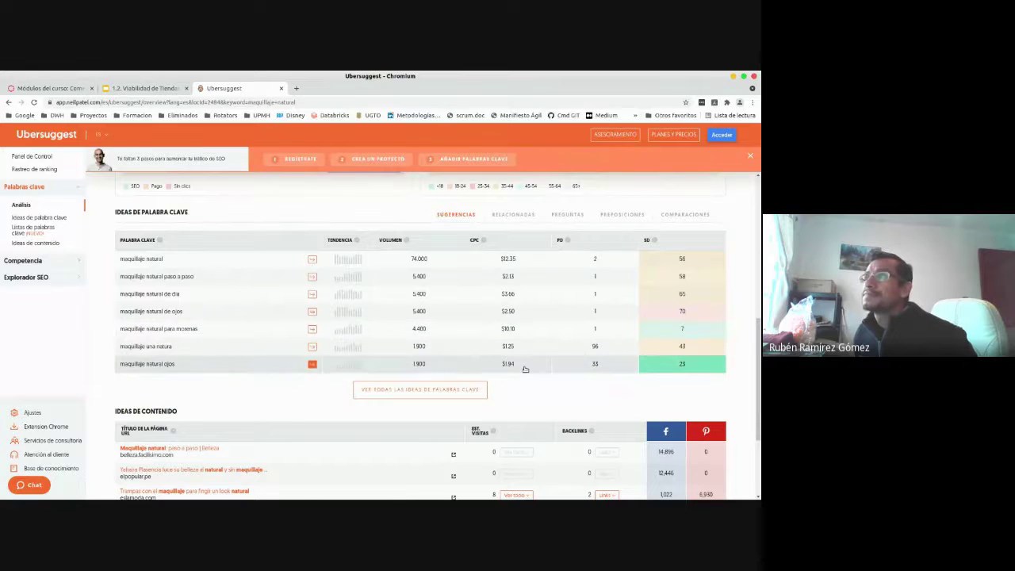
{"action": "mouse_move", "coordinate": [569, 240]}
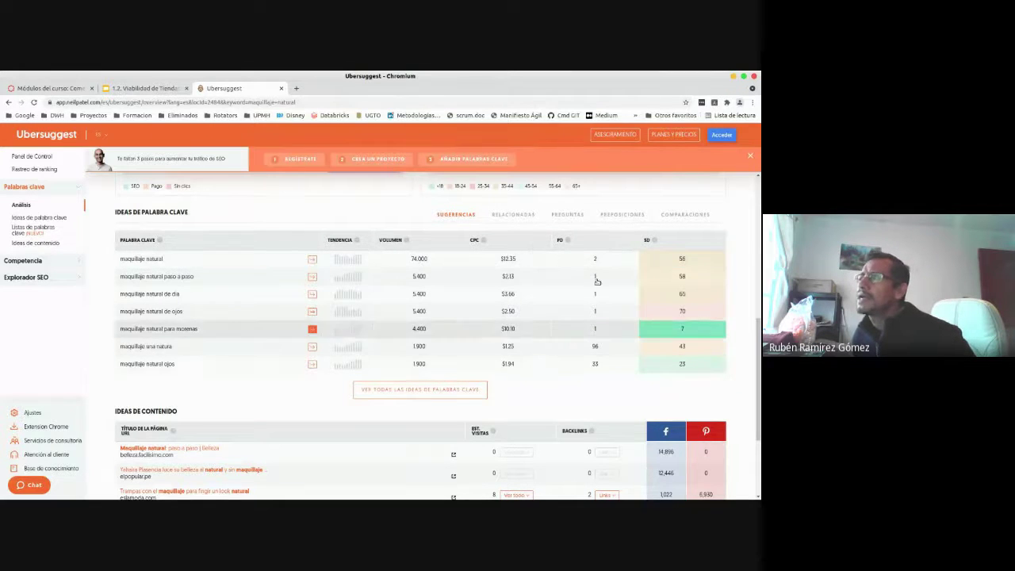
{"action": "mouse_move", "coordinate": [655, 241]}
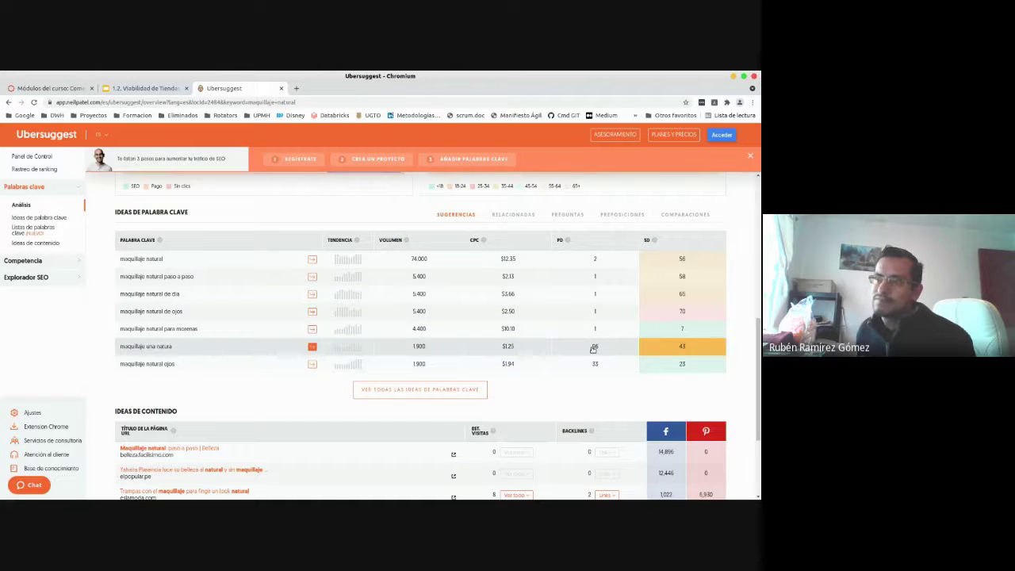
- Examine the related, question, preposition and comparison keyword ideas for "maquillaje natural"
{"action": "left_click", "coordinate": [523, 215]}
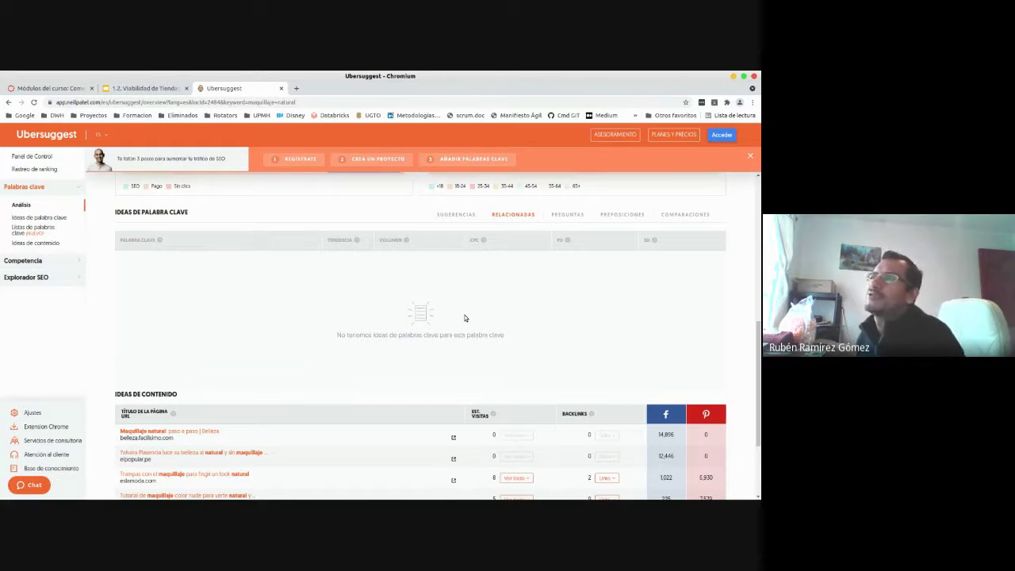
{"action": "left_click", "coordinate": [557, 214]}
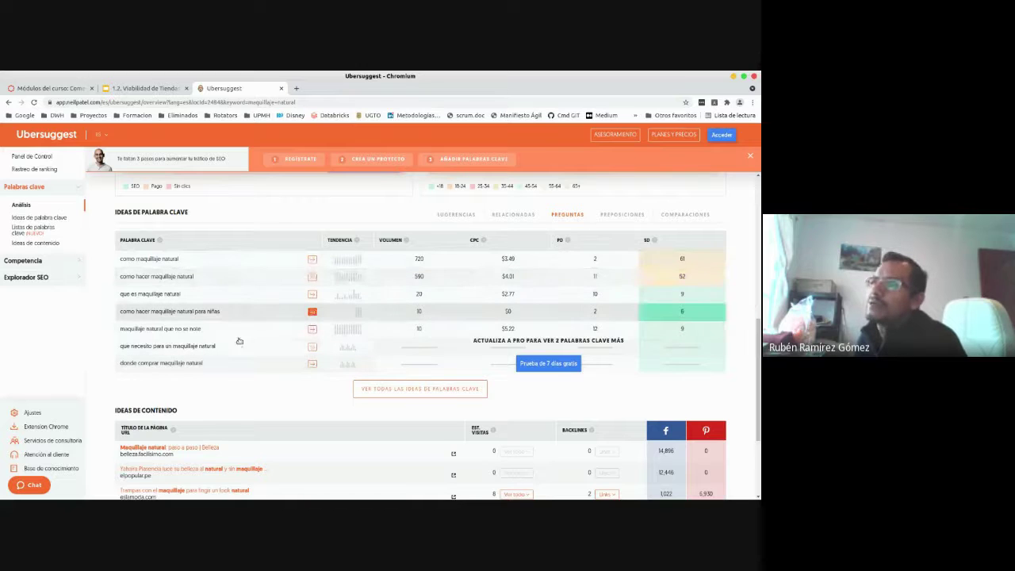
{"action": "left_click", "coordinate": [623, 214]}
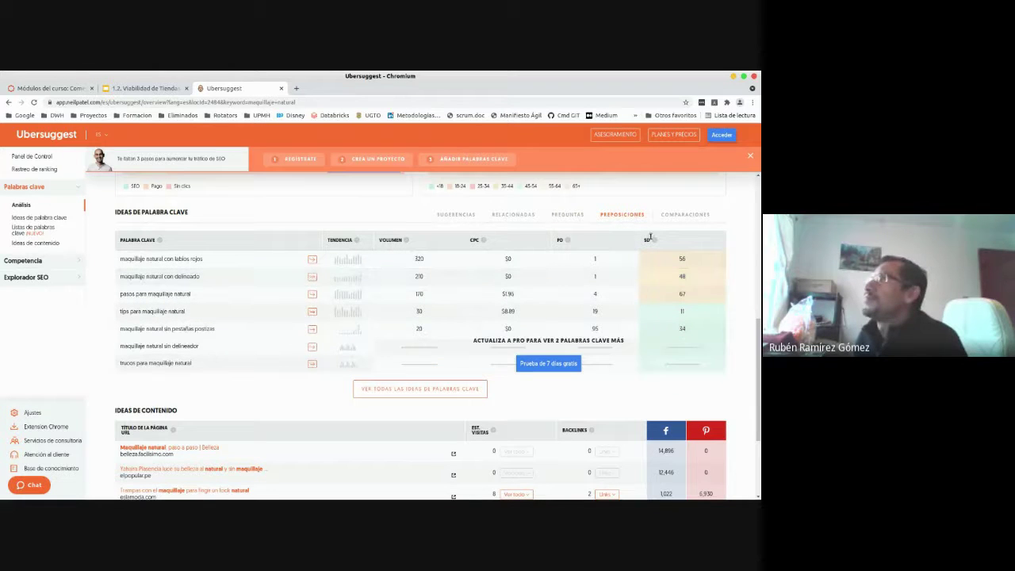
{"action": "left_click", "coordinate": [684, 215]}
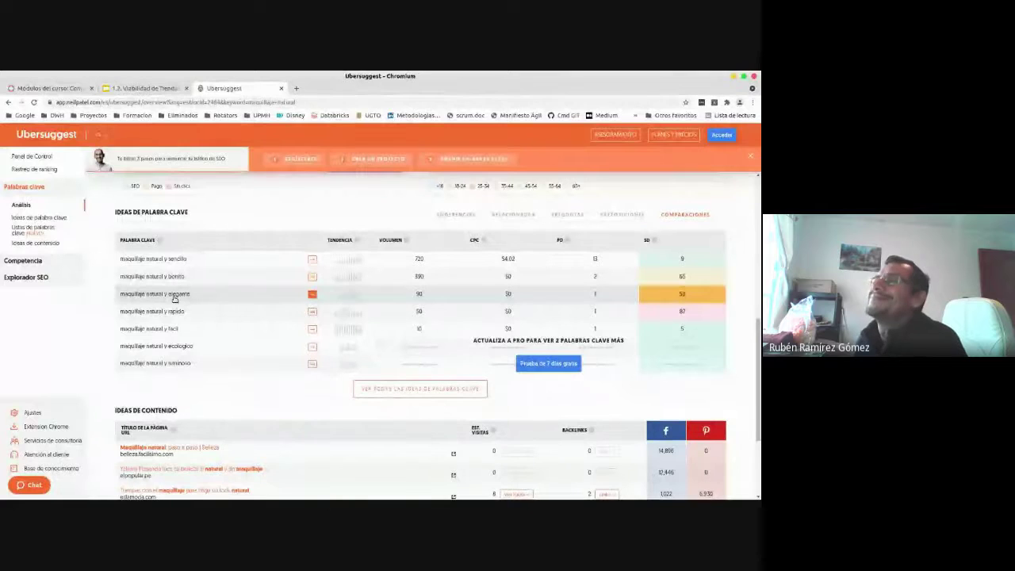
- Examine the content ideas for "maquillaje natural", including estimated visits, backlinks and Facebook and Pinterest shares
{"action": "scroll", "coordinate": [254, 390], "scroll_direction": "down", "scroll_amount": 3}
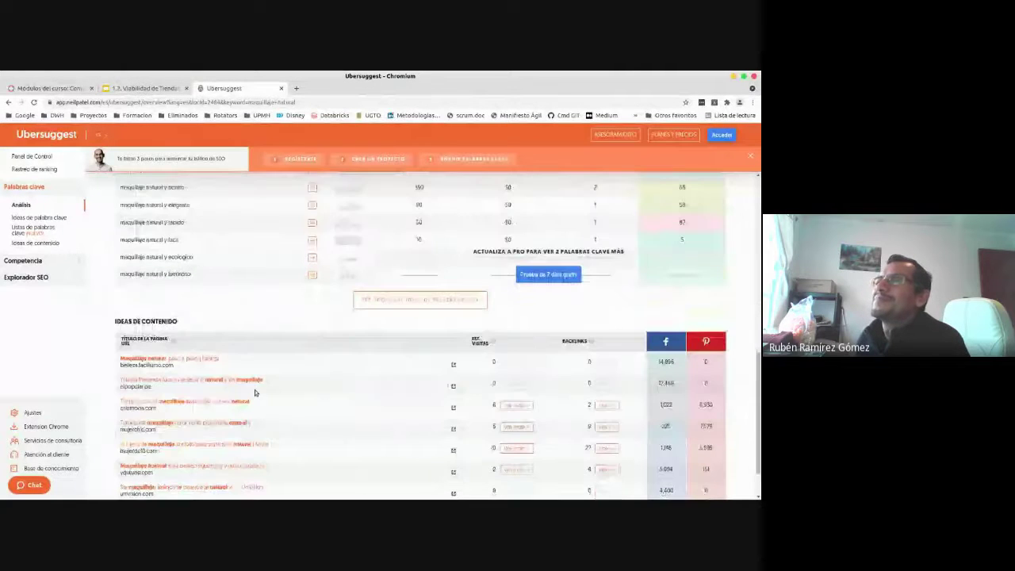
{"action": "scroll", "coordinate": [255, 390], "scroll_direction": "down", "scroll_amount": 2}
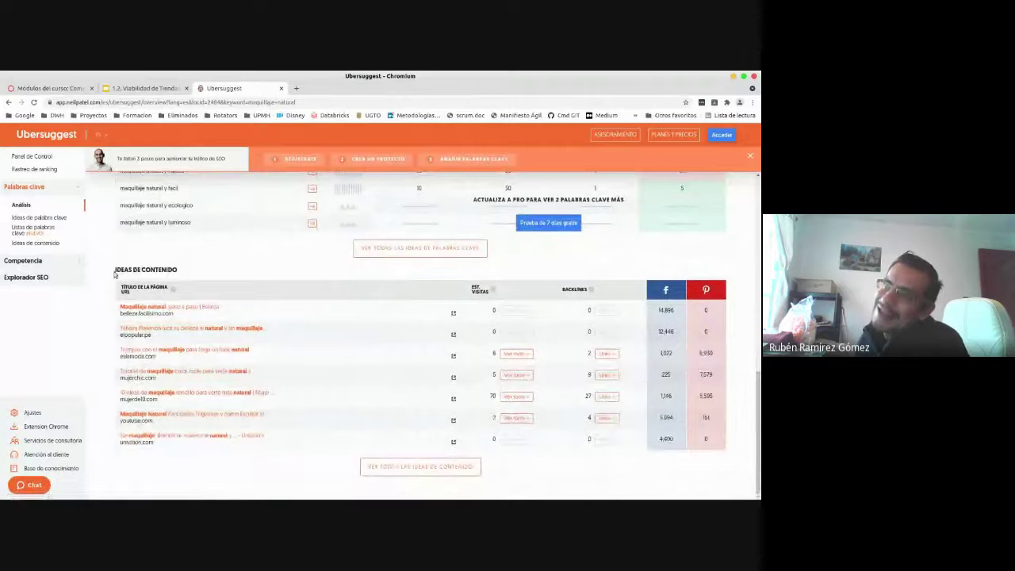
{"action": "left_click_drag", "start_coordinate": [111, 270], "coordinate": [191, 275]}
{"action": "left_click", "coordinate": [191, 275]}
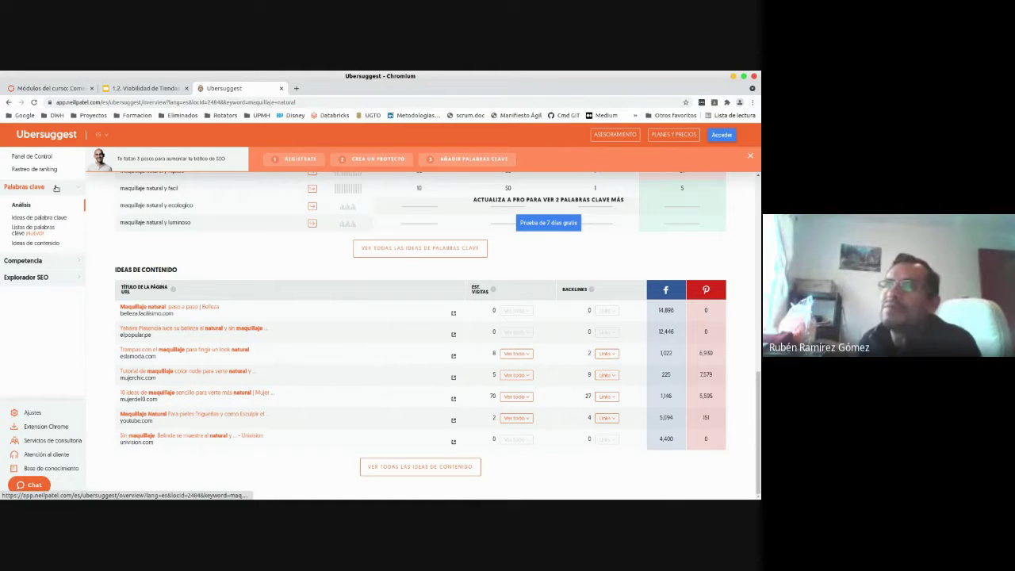
- Look over the Competencia and Explorador SEO options and the whole keyword report, and dismiss the SEO traffic setup banner
{"action": "left_click", "coordinate": [79, 260]}
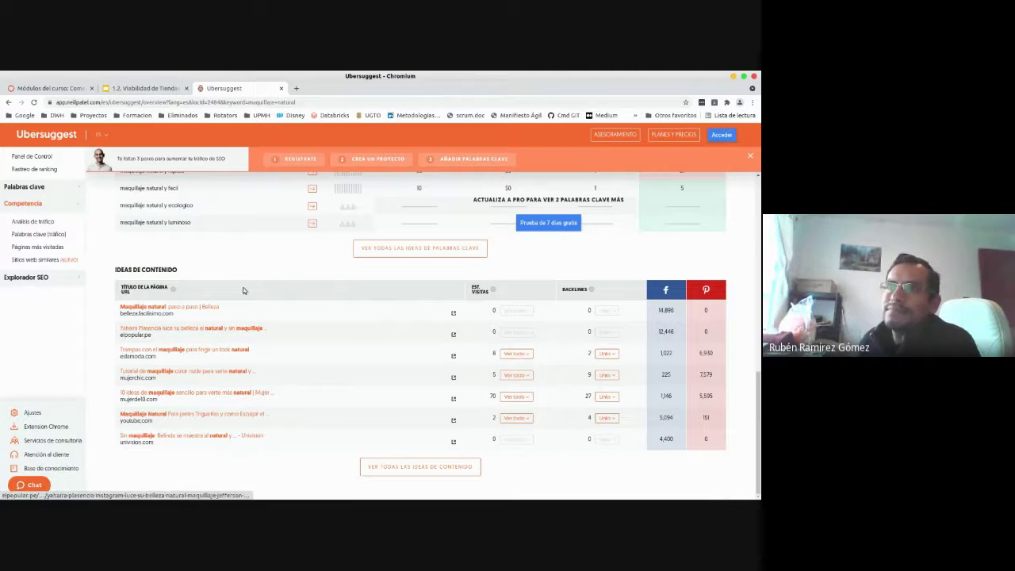
{"action": "left_click", "coordinate": [77, 279]}
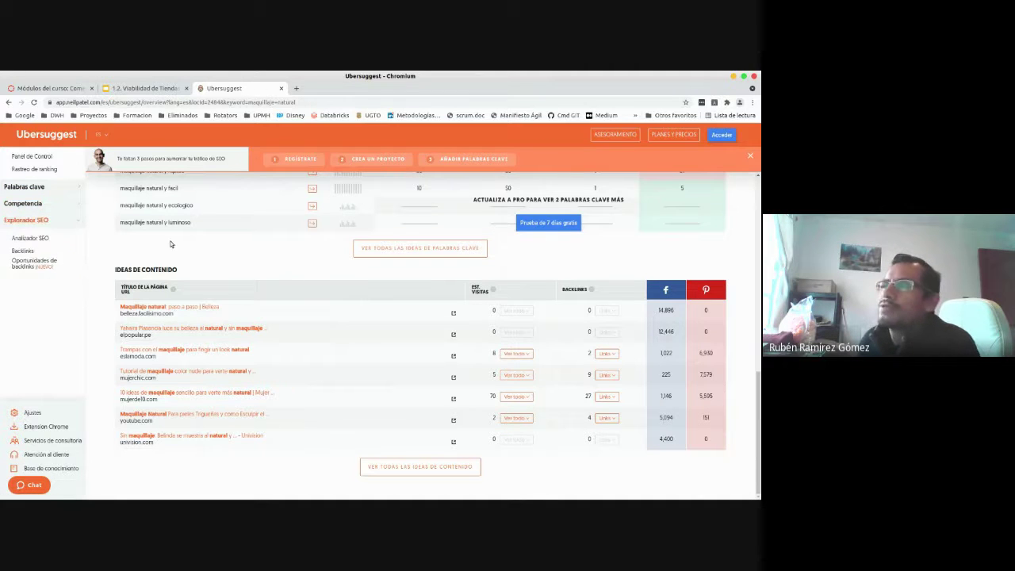
{"action": "scroll", "coordinate": [437, 335], "scroll_direction": "up", "scroll_amount": 10}
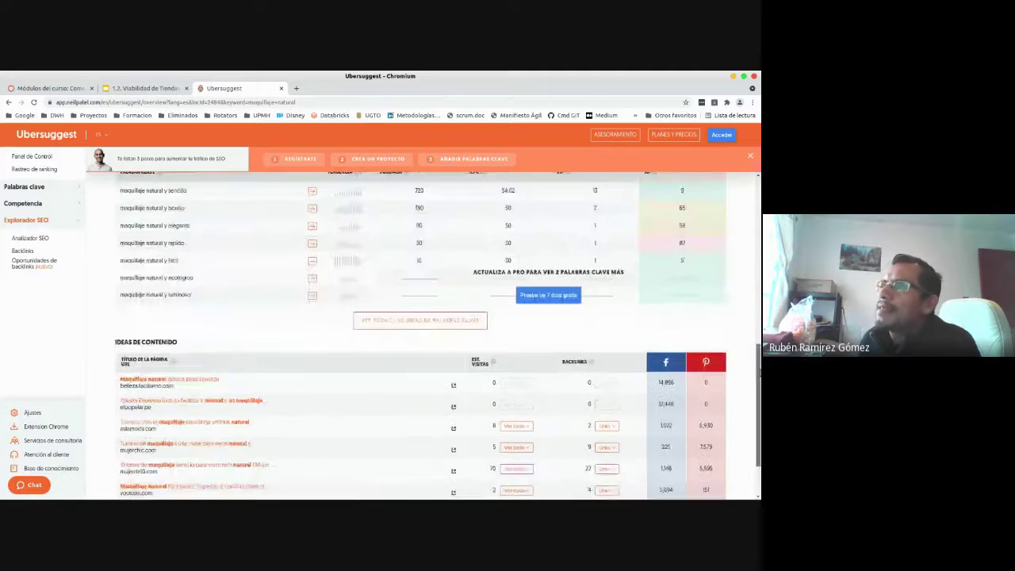
{"action": "scroll", "coordinate": [438, 336], "scroll_direction": "up", "scroll_amount": 2}
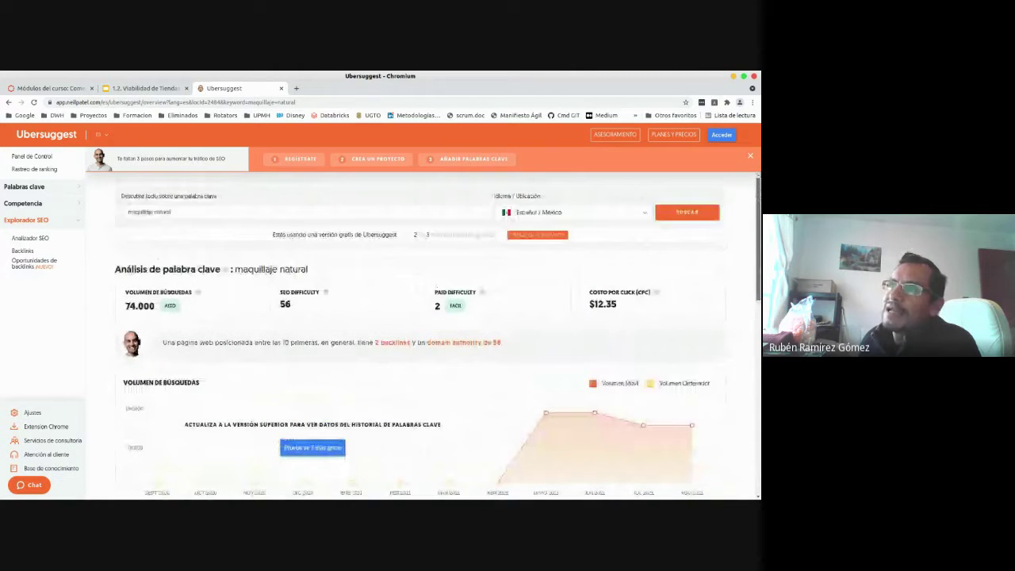
{"action": "scroll", "coordinate": [438, 336], "scroll_direction": "down", "scroll_amount": 1}
{"action": "scroll", "coordinate": [438, 335], "scroll_direction": "down", "scroll_amount": 10}
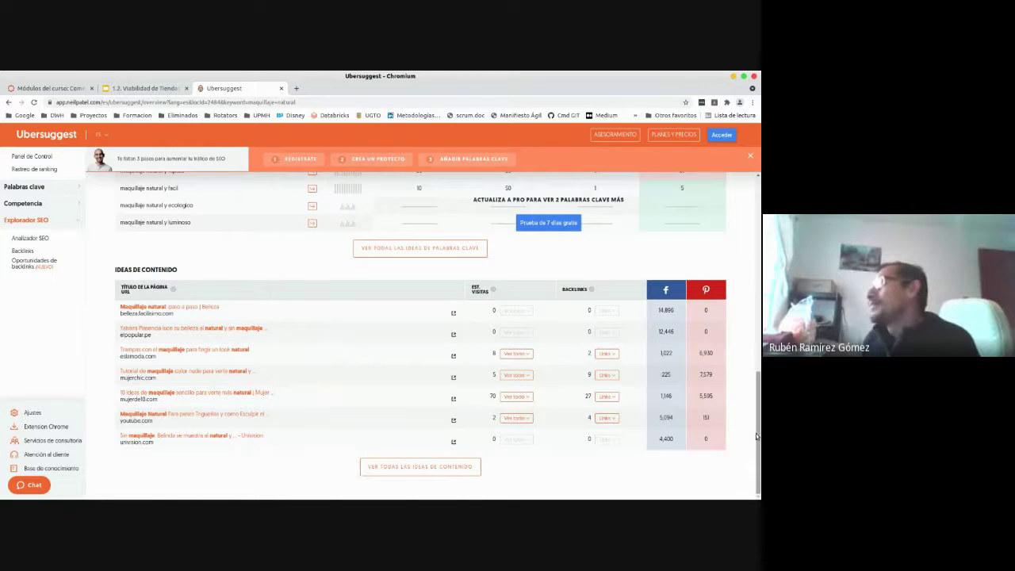
{"action": "left_click_drag", "start_coordinate": [757, 428], "coordinate": [757, 237]}
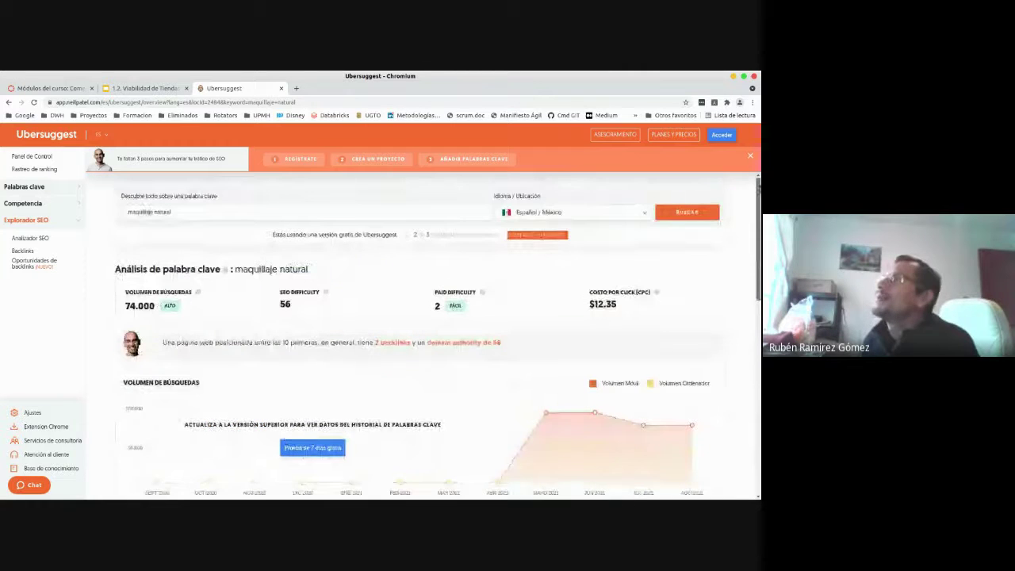
{"action": "left_click", "coordinate": [751, 157]}
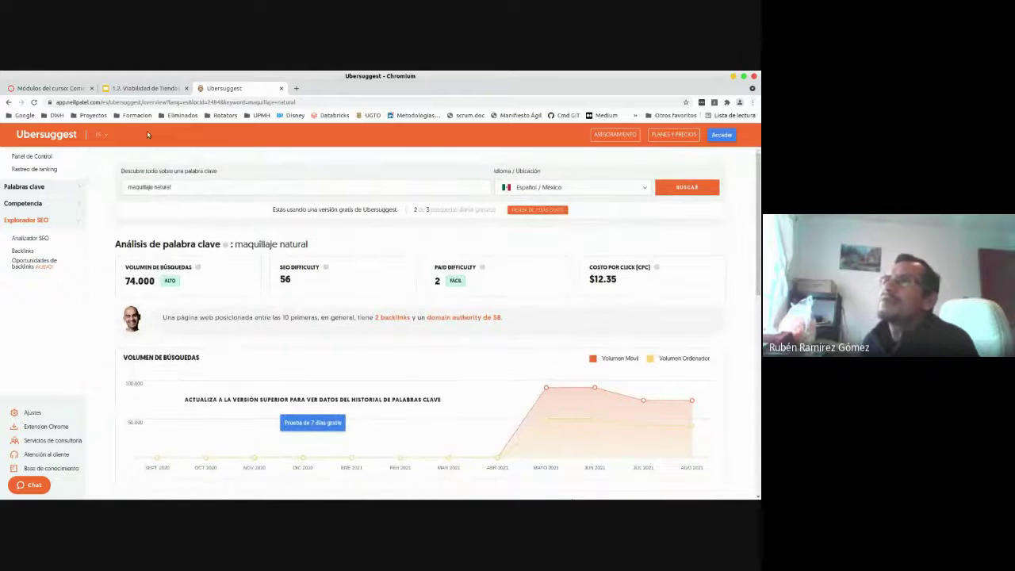
- Switch to the "1.2. Viabilidad de Tiendas Online" slides, open the MergeWords link and close the Ubersuggest page
{"action": "left_click", "coordinate": [150, 91]}
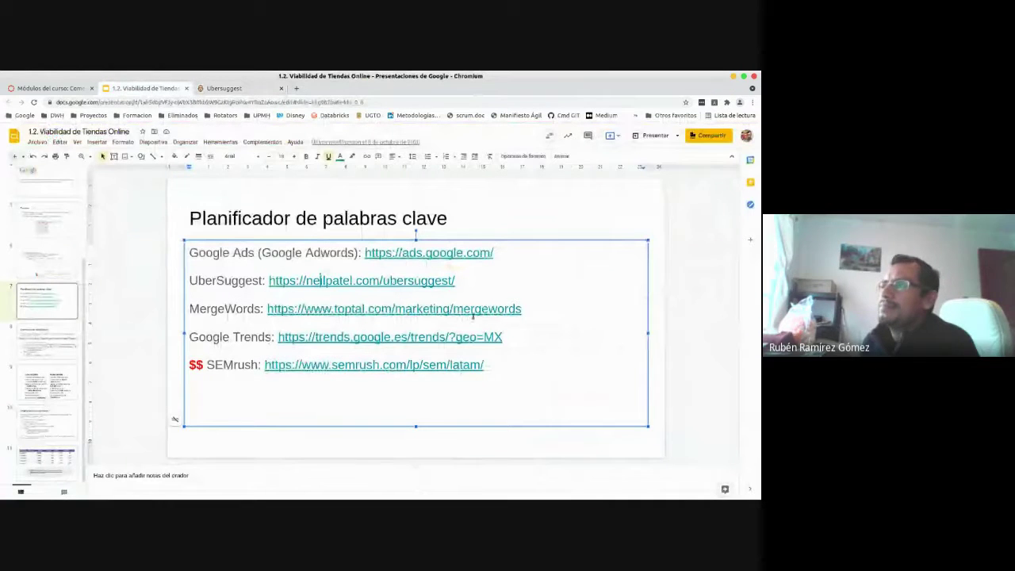
{"action": "right_click", "coordinate": [446, 310]}
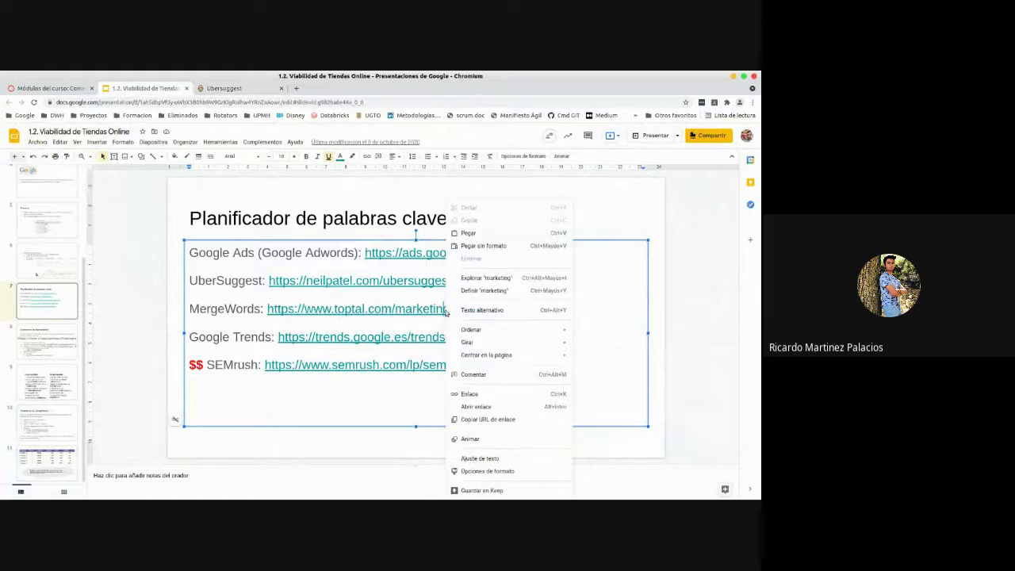
{"action": "key", "text": "Escape"}
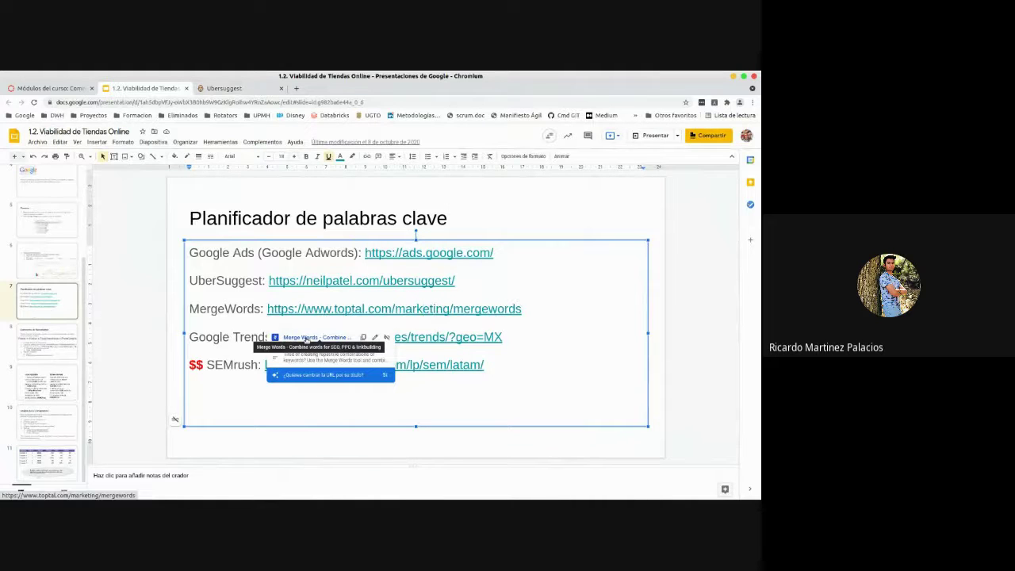
{"action": "left_click", "coordinate": [307, 338]}
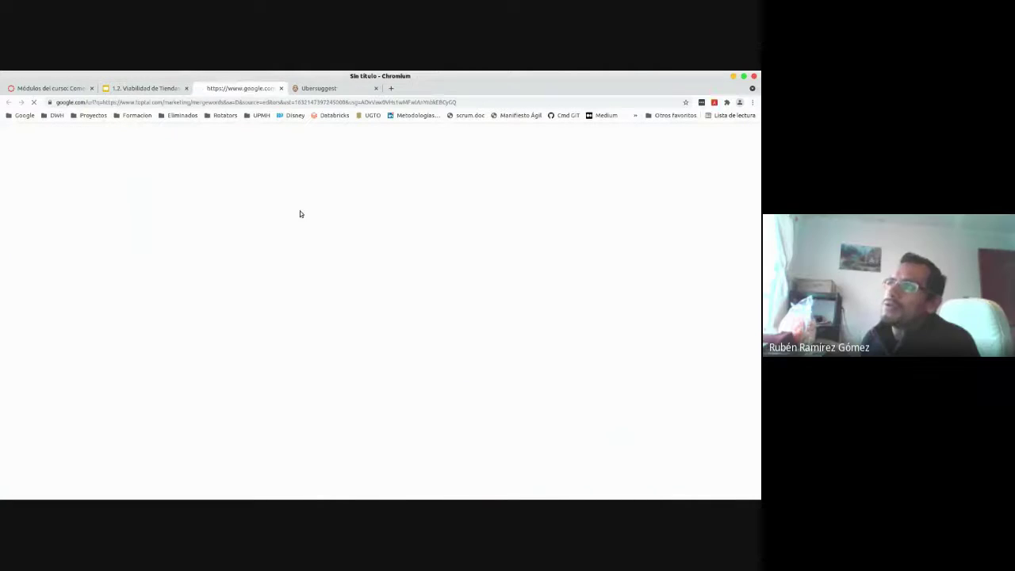
{"action": "left_click", "coordinate": [320, 88]}
{"action": "left_click", "coordinate": [376, 88]}
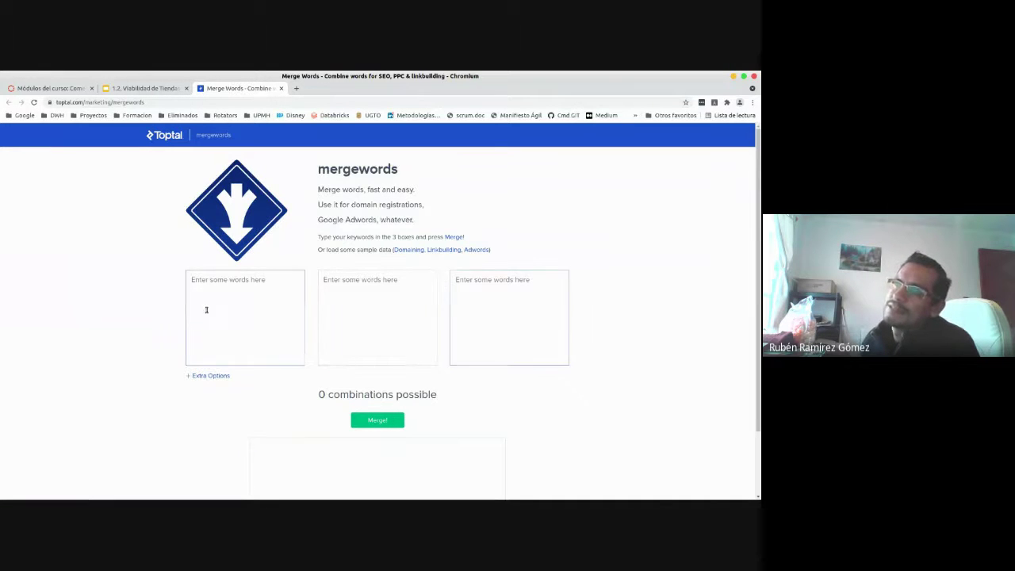
- Enter "pintura" as the first group of words to combine
{"action": "left_click", "coordinate": [228, 325]}
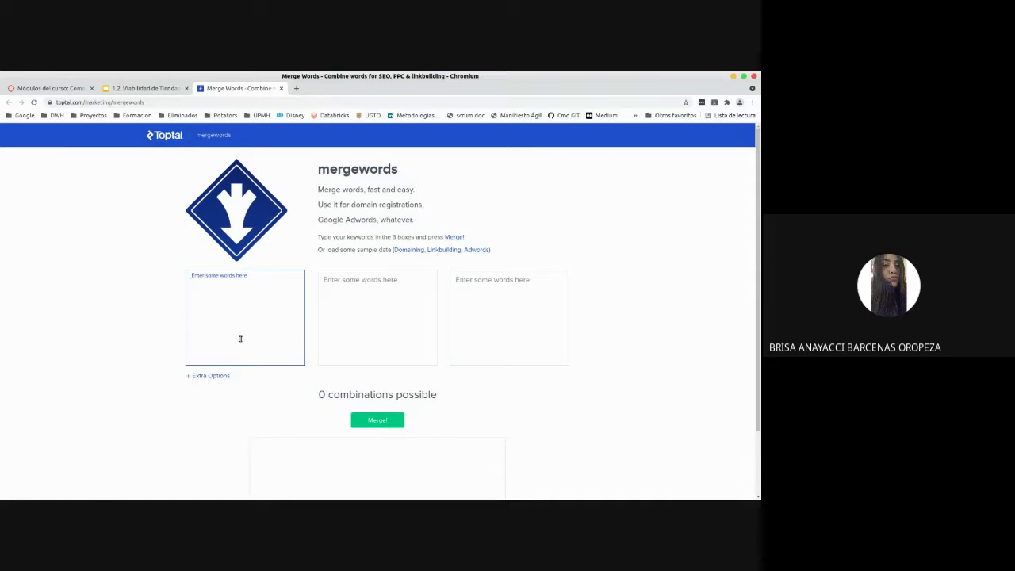
{"action": "type", "text": "pint"}
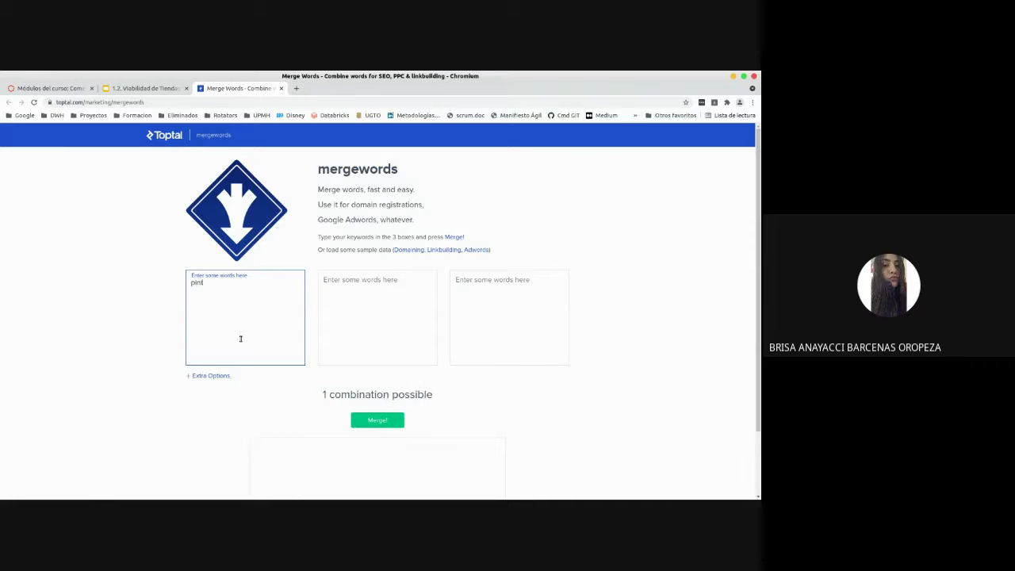
{"action": "type", "text": "ura"}
- Enter "ecologica" and "resistente" on separate lines as the second group of words
{"action": "left_click", "coordinate": [410, 306]}
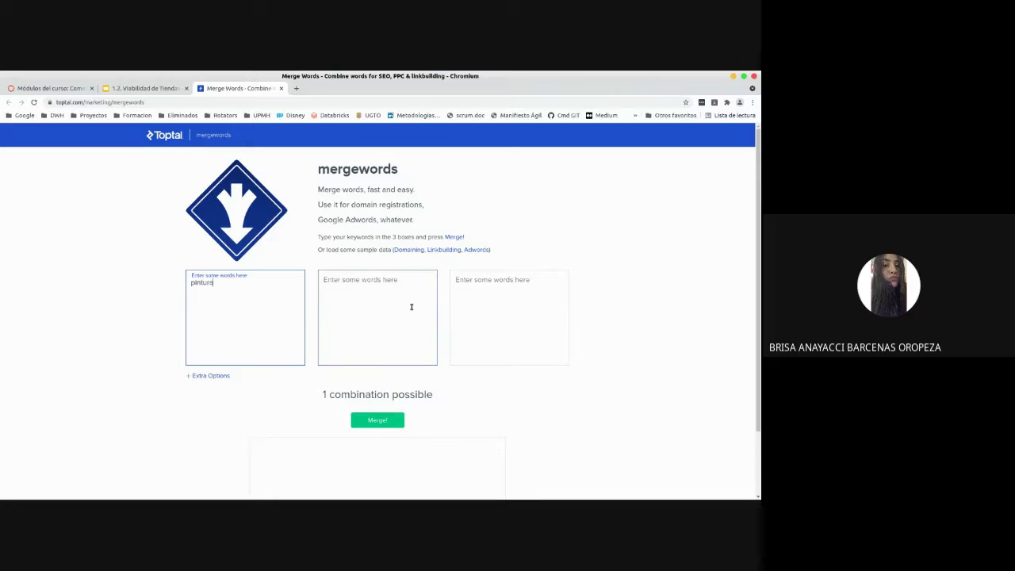
{"action": "type", "text": "ecologia"}
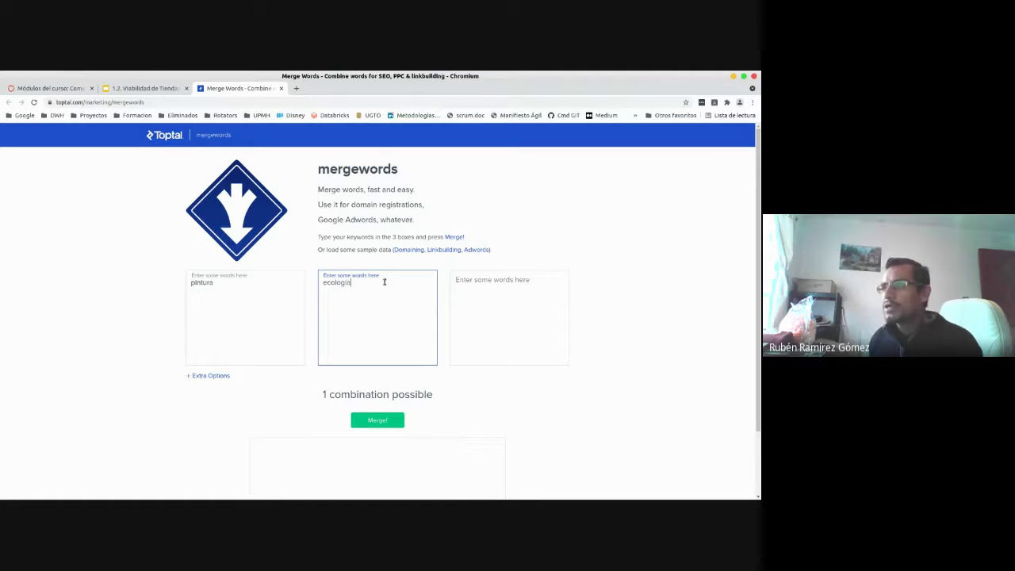
{"action": "key", "text": "Return"}
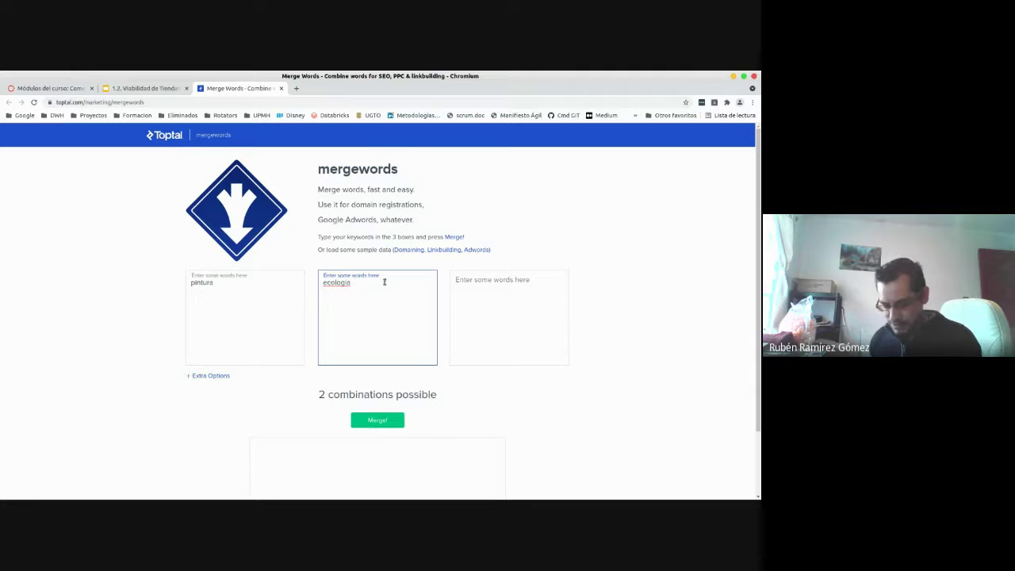
{"action": "type", "text": "r"}
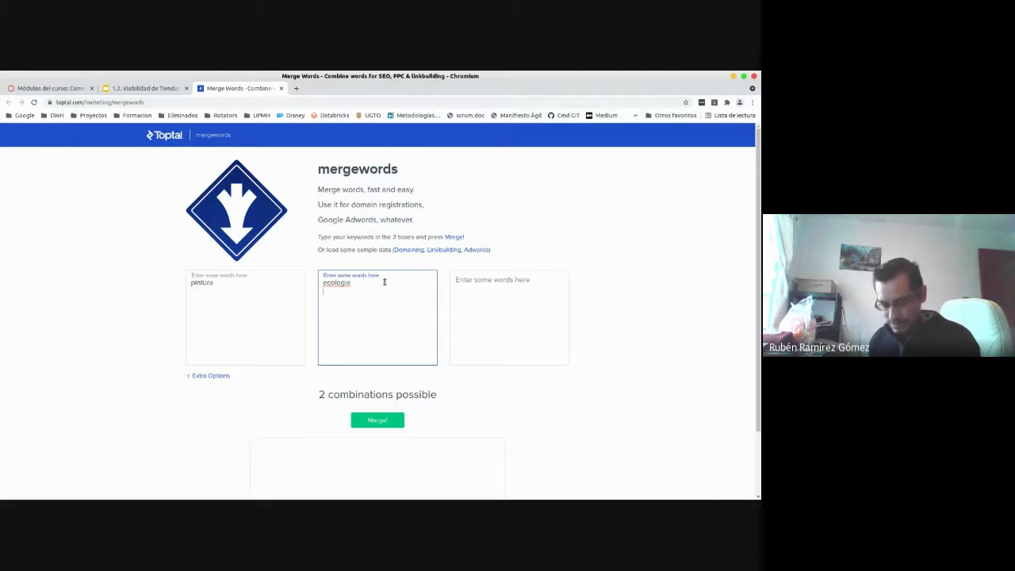
{"action": "type", "text": "esiste"}
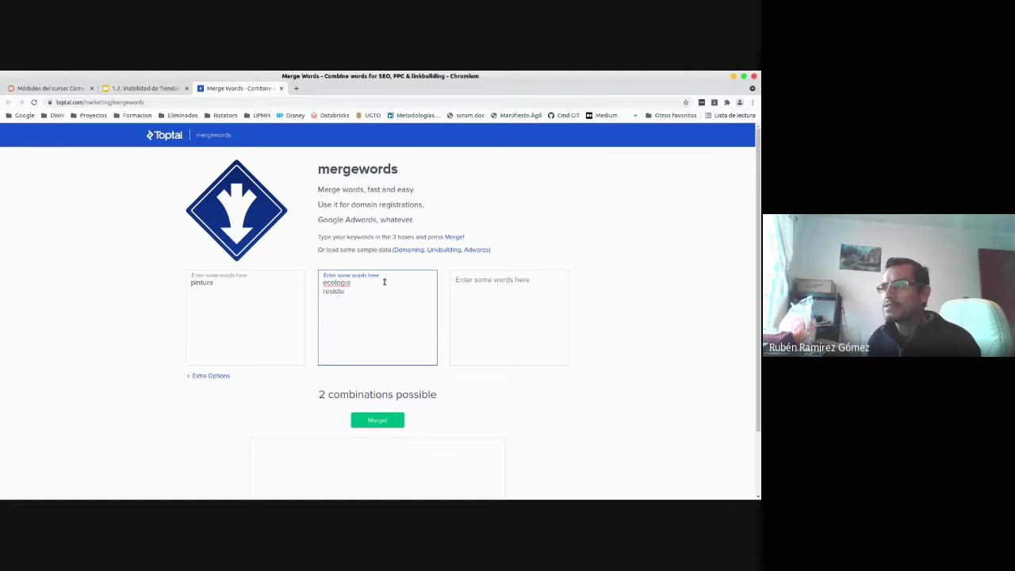
{"action": "type", "text": "nte"}
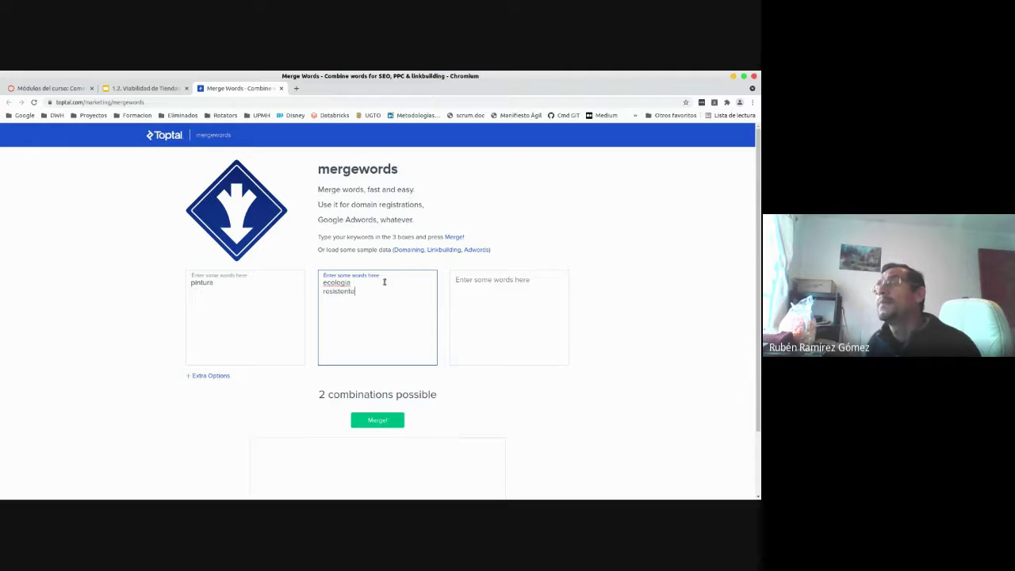
{"action": "key", "text": "Return"}
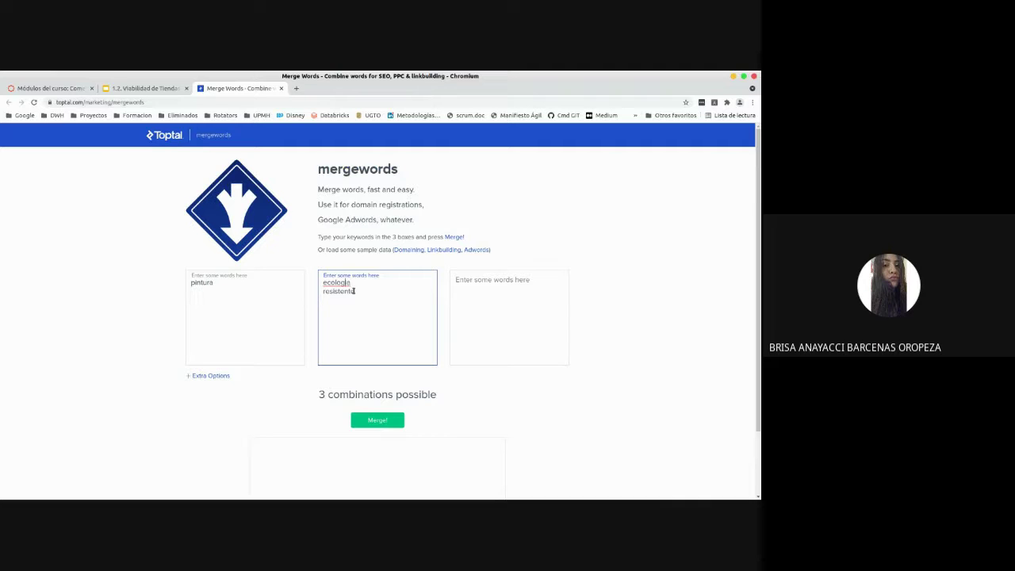
{"action": "type", "text": "ca"}
- Enter "libre de contaminantes" and "ahorradora" on separate lines as the third group, and return to the first group
{"action": "left_click", "coordinate": [502, 294]}
{"action": "type", "text": "lib"}
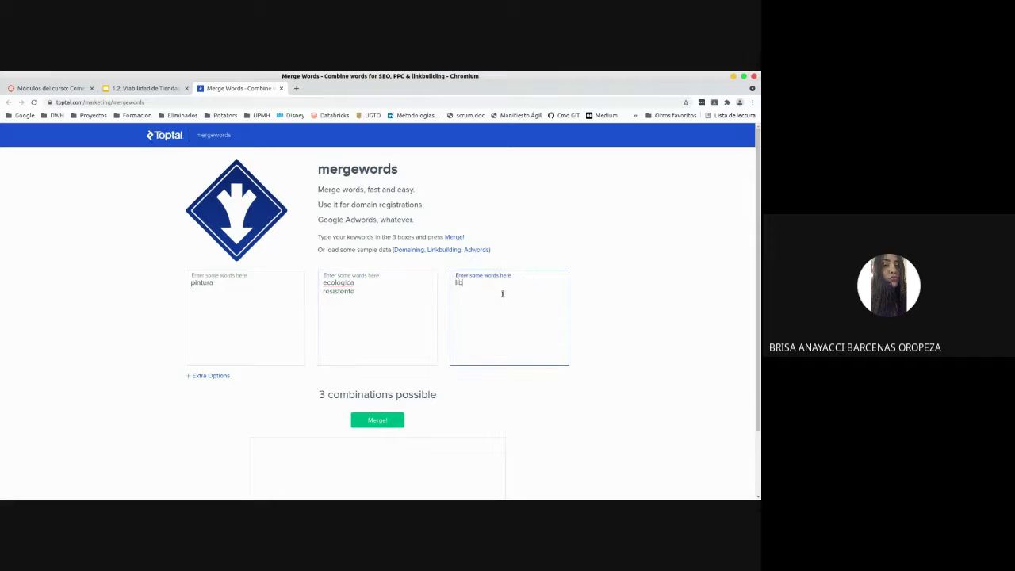
{"action": "type", "text": "re de contaminantes"}
{"action": "key", "text": "alt+Tab"}
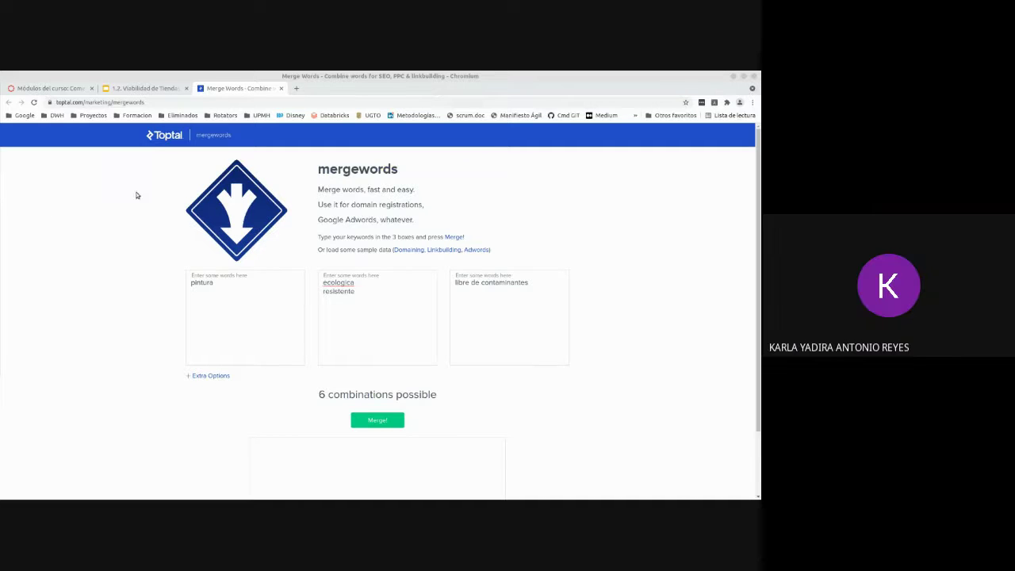
{"action": "left_click", "coordinate": [470, 296]}
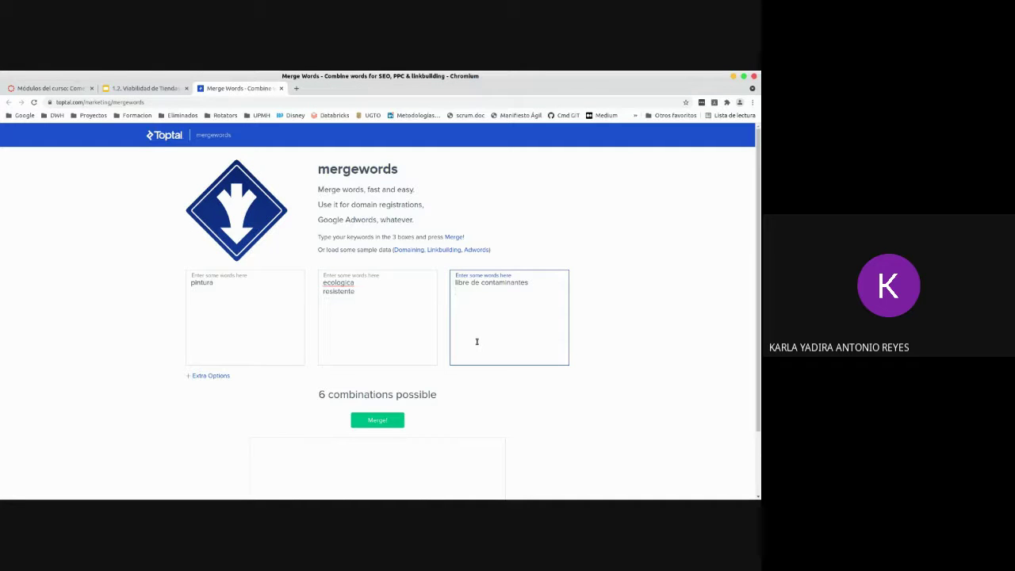
{"action": "type", "text": "ahorradora"}
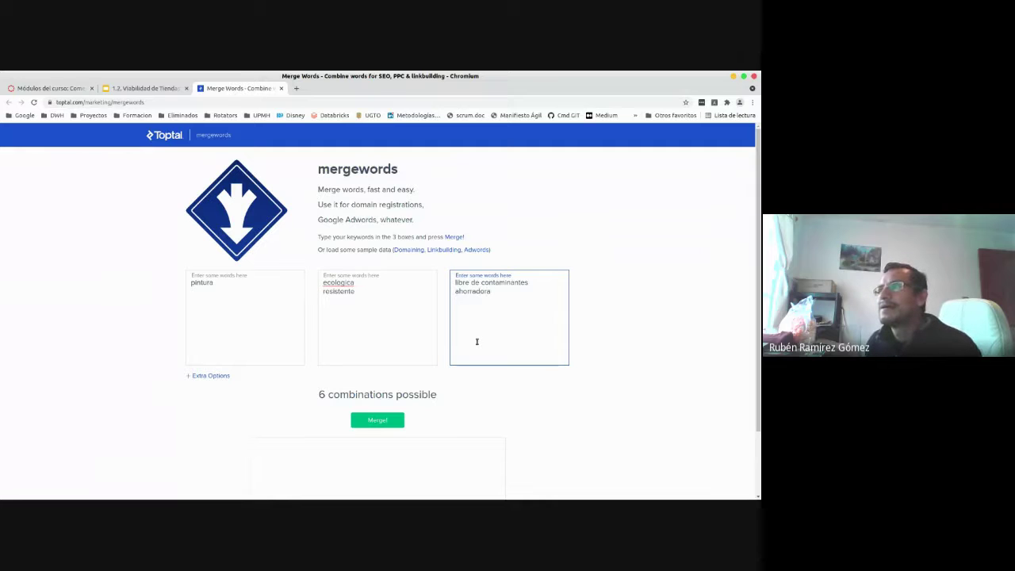
{"action": "key", "text": "Return"}
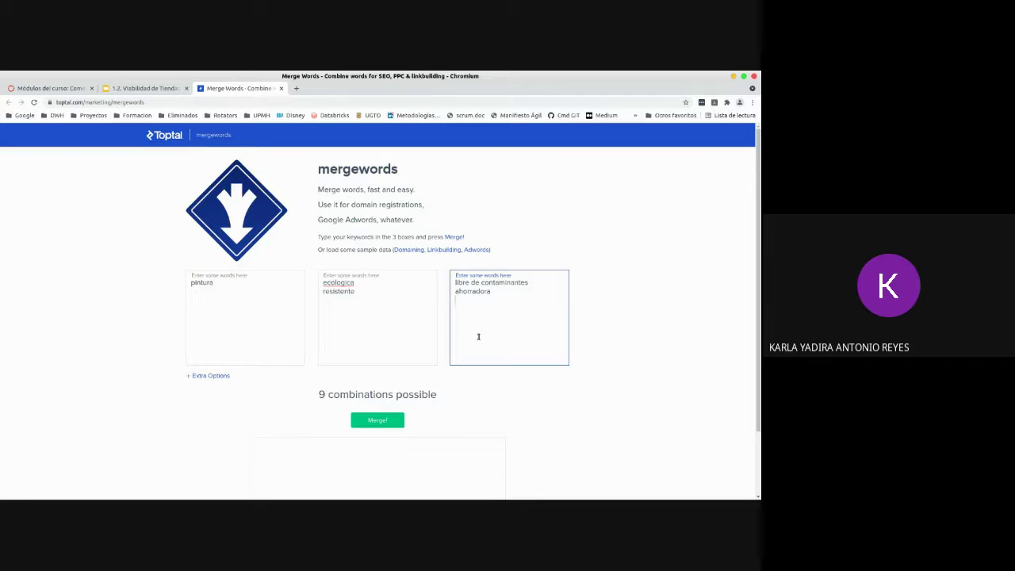
{"action": "left_click", "coordinate": [217, 294]}
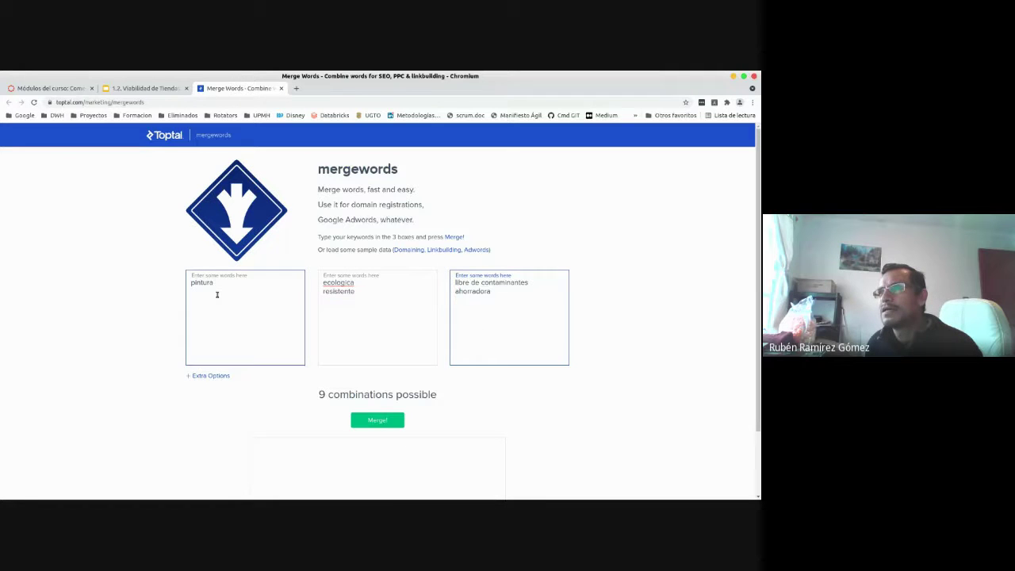
{"action": "left_click", "coordinate": [216, 294]}
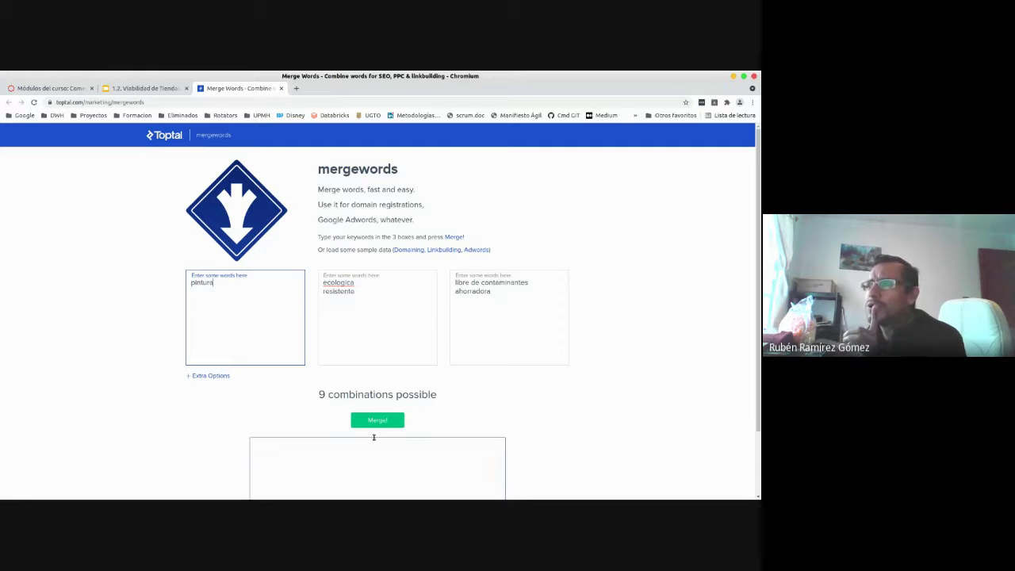
- Merge the three word groups, and merge them again with "electricidad" added on a second line of the first group
{"action": "left_click", "coordinate": [379, 422]}
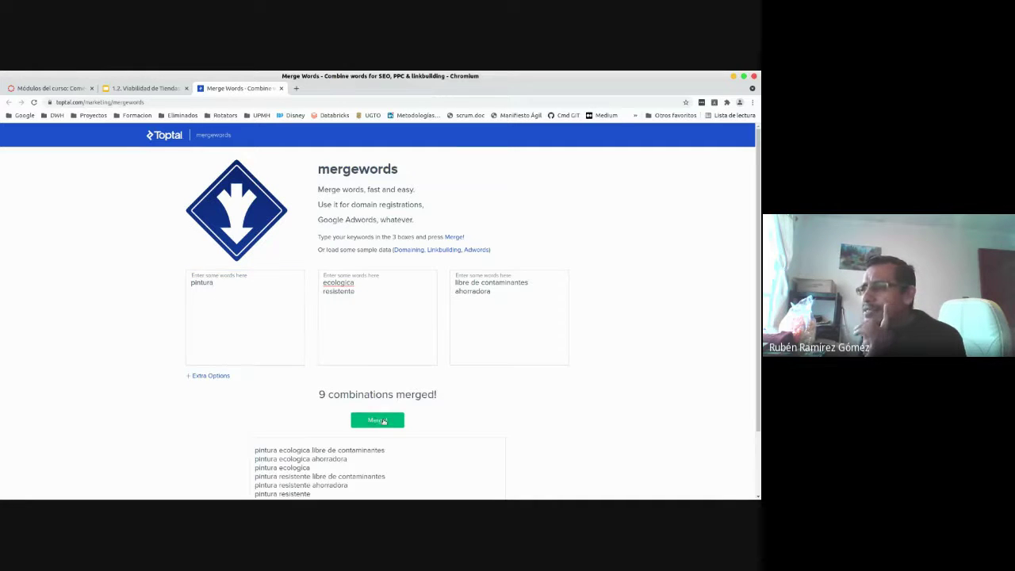
{"action": "scroll", "coordinate": [317, 414], "scroll_direction": "down", "scroll_amount": 1}
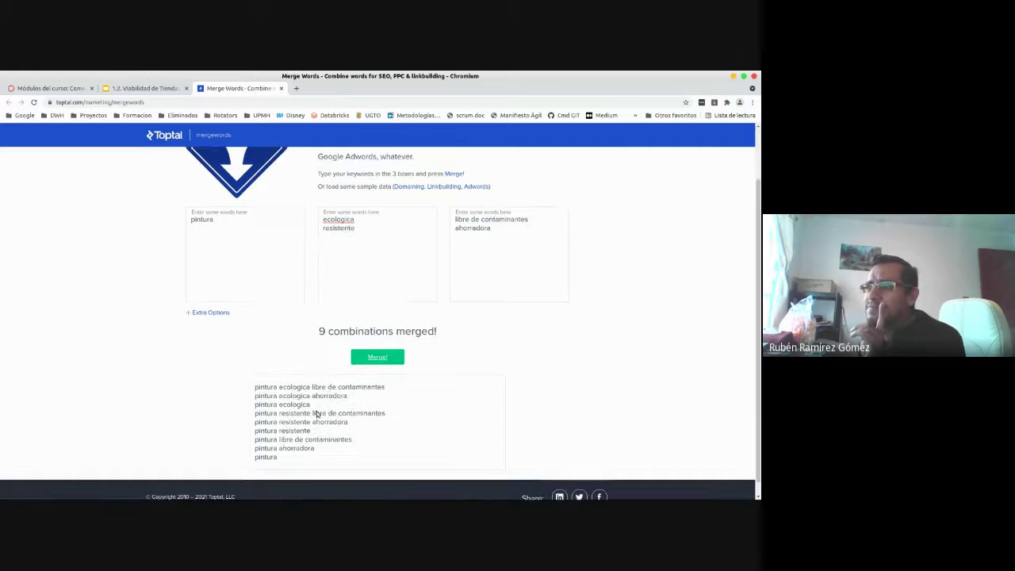
{"action": "left_click", "coordinate": [255, 273]}
{"action": "left_click", "coordinate": [215, 249]}
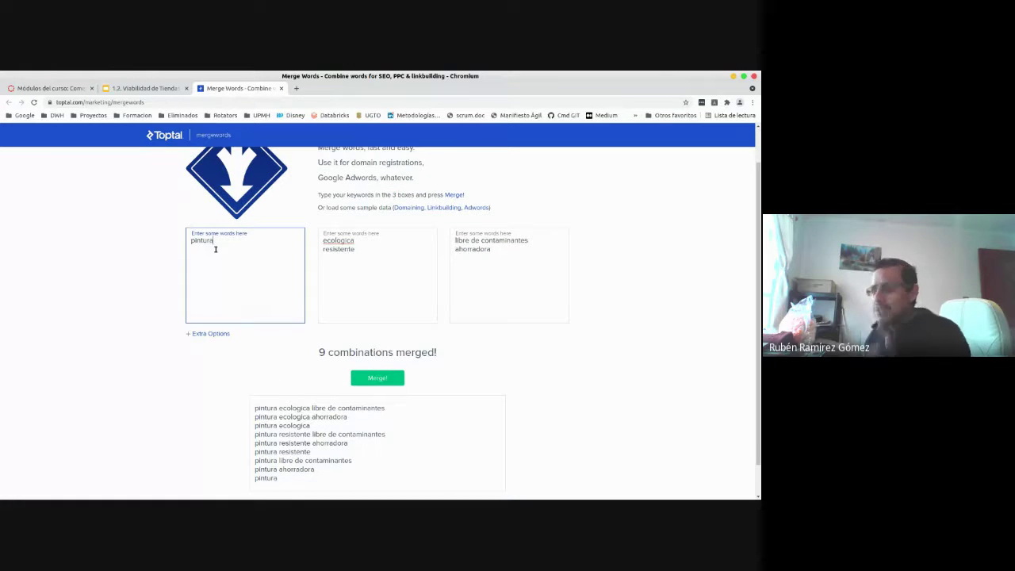
{"action": "key", "text": "Return"}
{"action": "type", "text": "electr"}
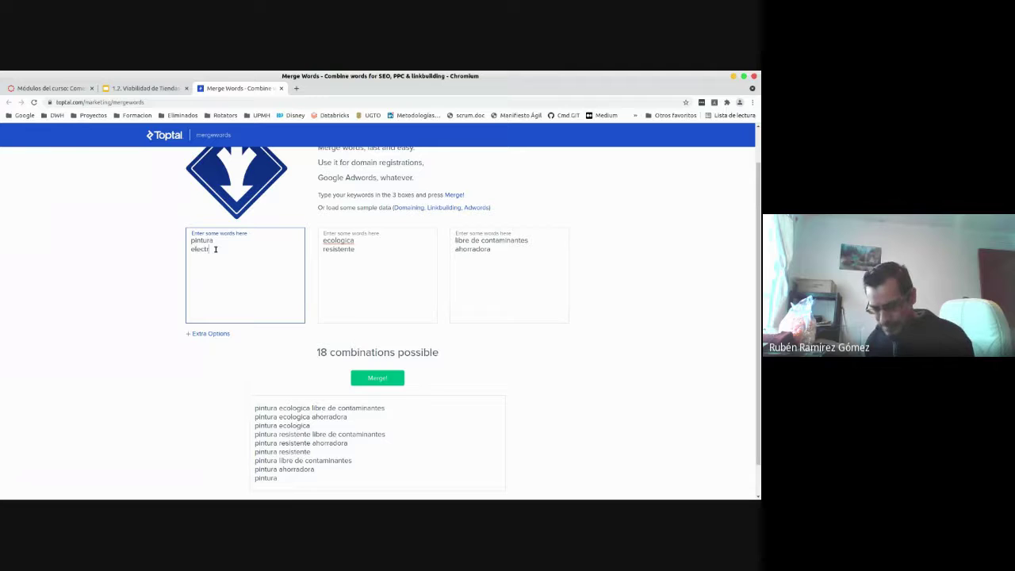
{"action": "type", "text": "icidad"}
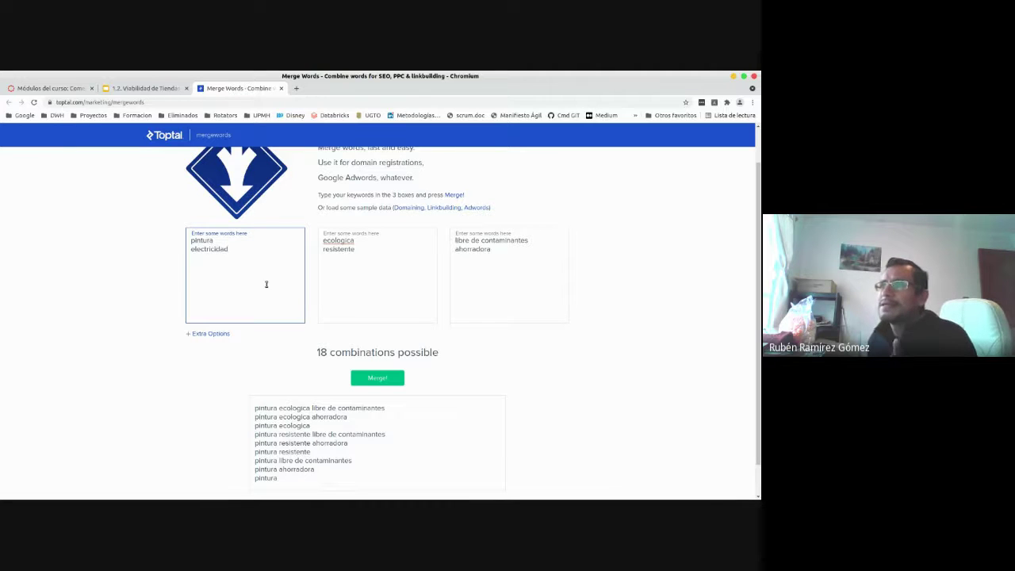
{"action": "left_click", "coordinate": [389, 378]}
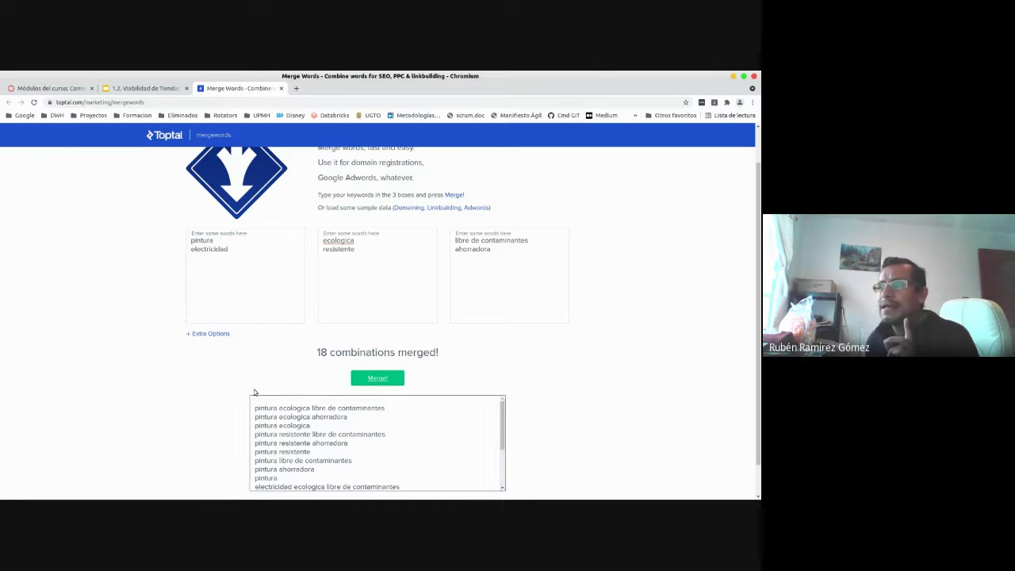
- Examine the merged "pintura" and "electricidad" keyword combinations in the results list
{"action": "scroll", "coordinate": [201, 385], "scroll_direction": "down", "scroll_amount": 1}
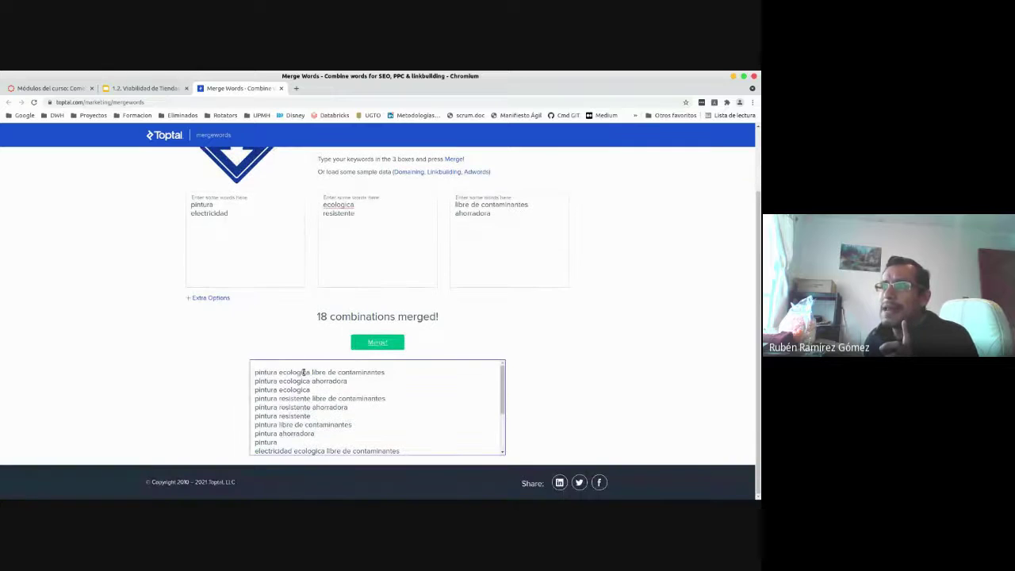
{"action": "left_click_drag", "start_coordinate": [305, 372], "coordinate": [311, 435]}
{"action": "left_click", "coordinate": [314, 434]}
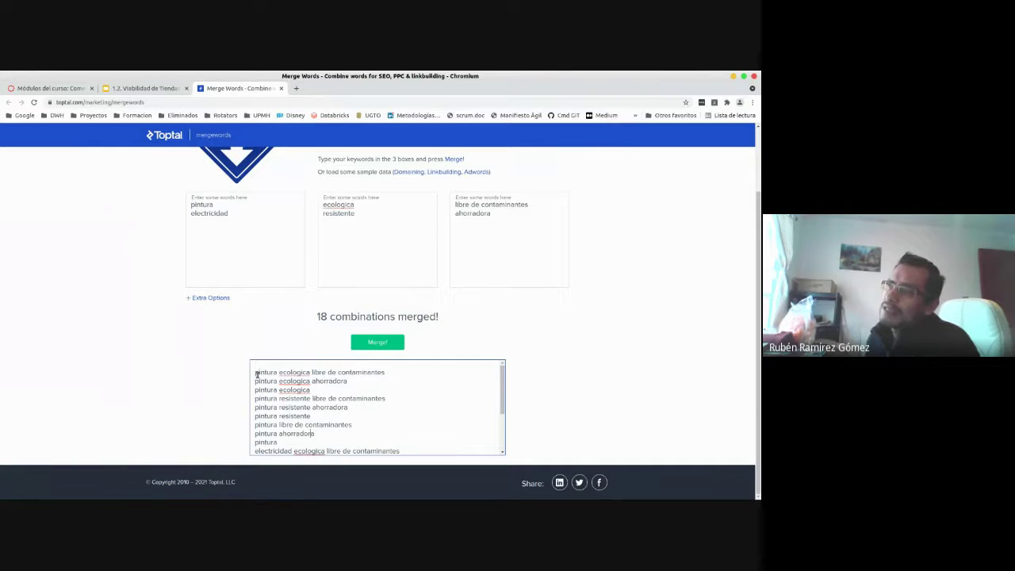
{"action": "left_click", "coordinate": [290, 440]}
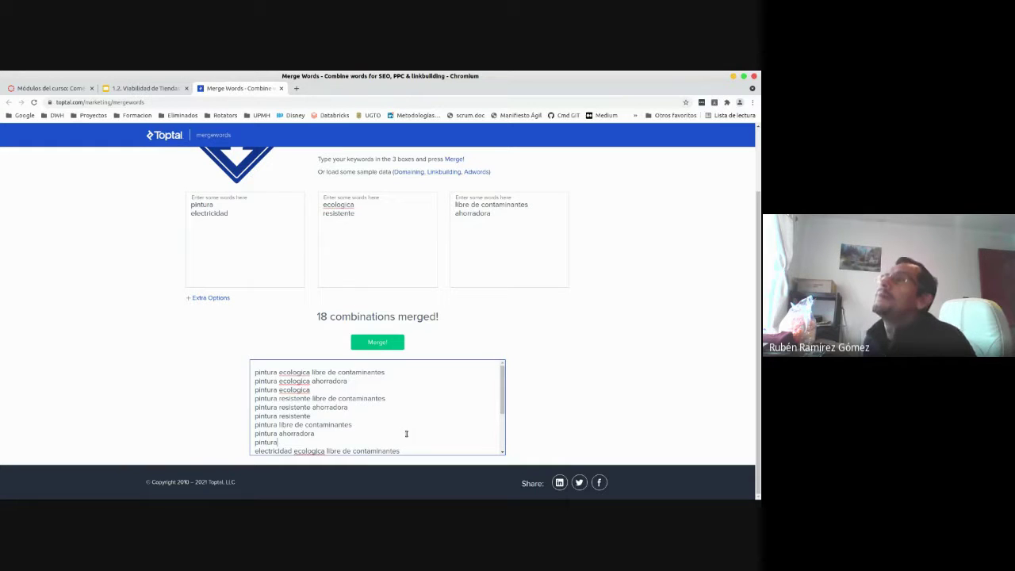
{"action": "left_click_drag", "start_coordinate": [501, 397], "coordinate": [501, 432]}
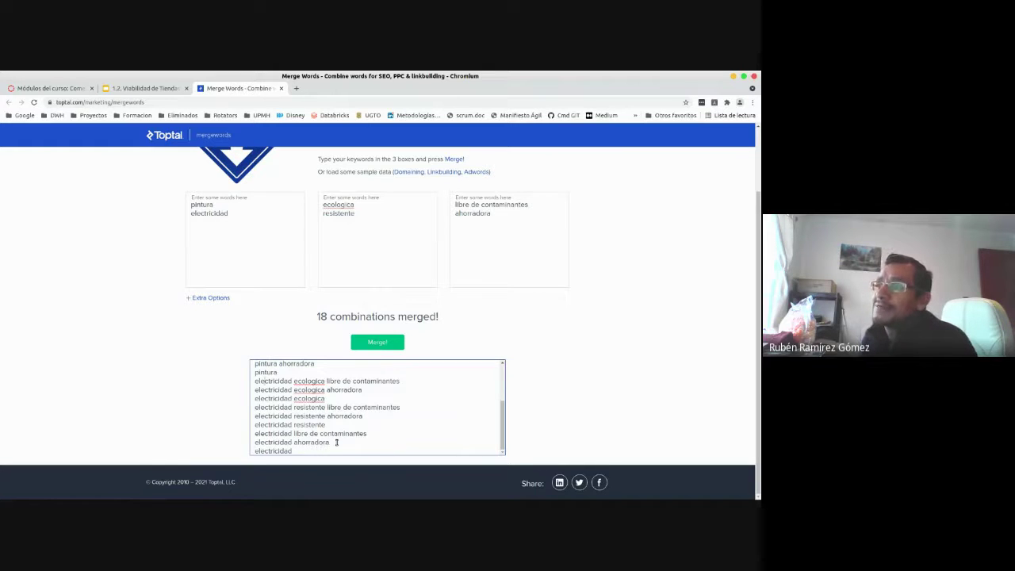
{"action": "left_click_drag", "start_coordinate": [336, 443], "coordinate": [313, 373]}
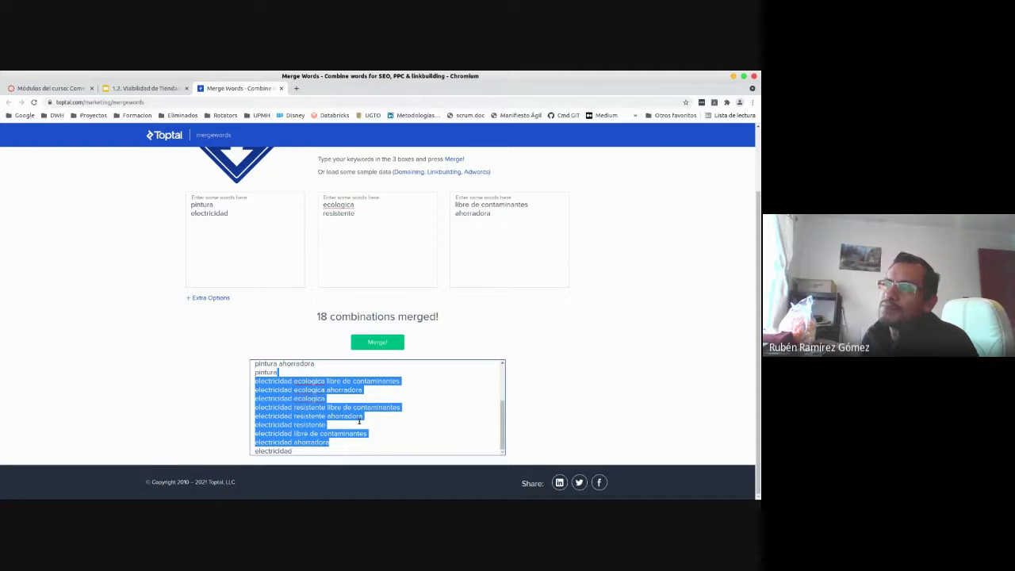
{"action": "left_click_drag", "start_coordinate": [384, 432], "coordinate": [206, 436]}
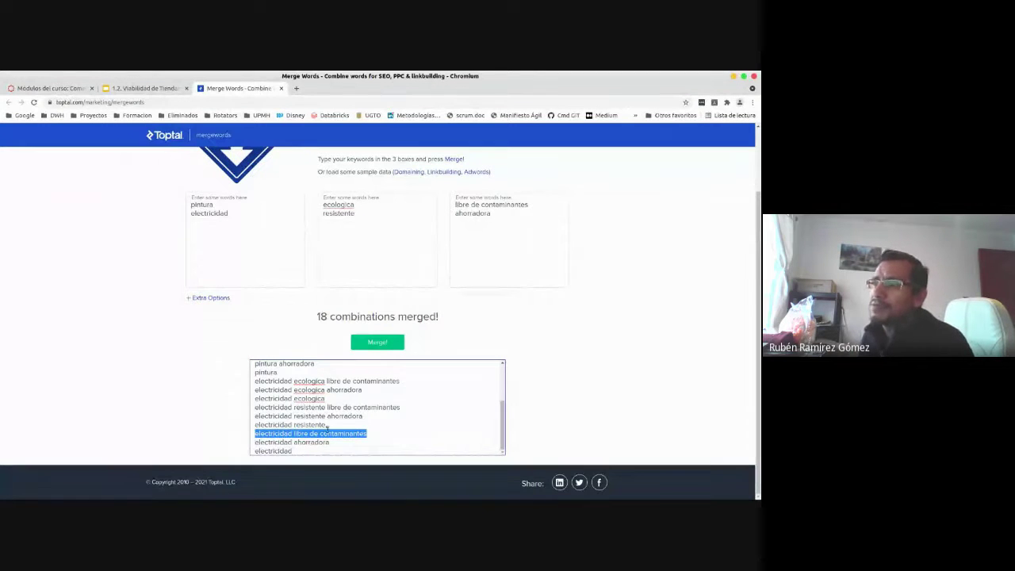
- Delete the multi-word "electricidad" combinations from the merged results, keeping only the single word "electricidad" after the "pintura" entries
{"action": "left_click_drag", "start_coordinate": [338, 429], "coordinate": [333, 371]}
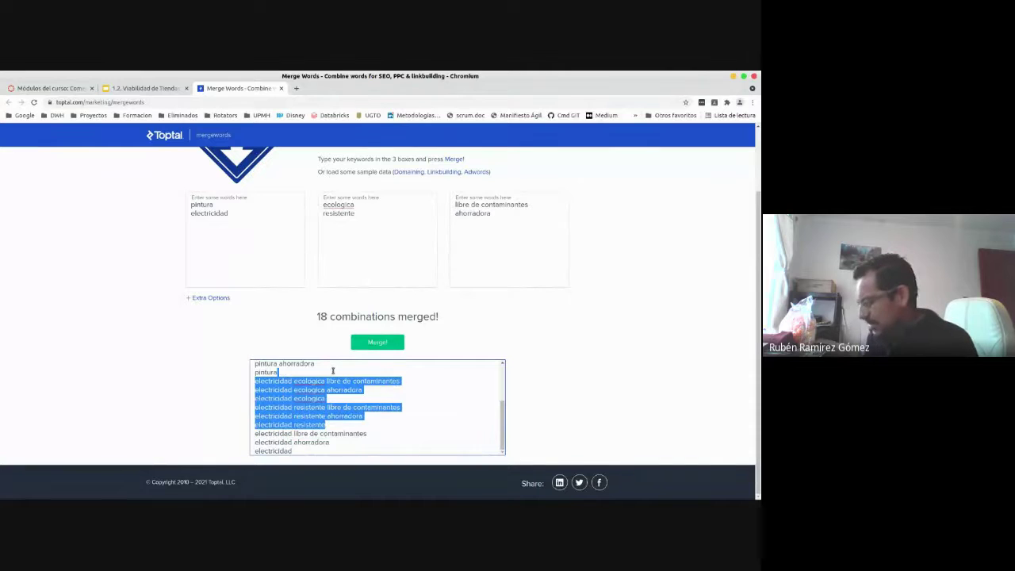
{"action": "key", "text": "BackSpace"}
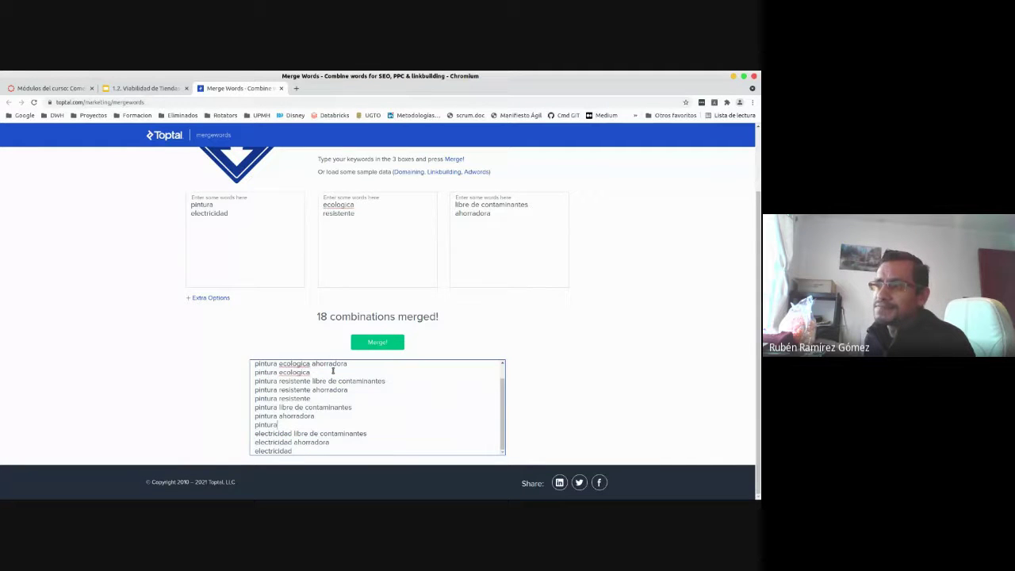
{"action": "key", "text": "shift+Down"}
{"action": "key", "text": "shift+Down"}
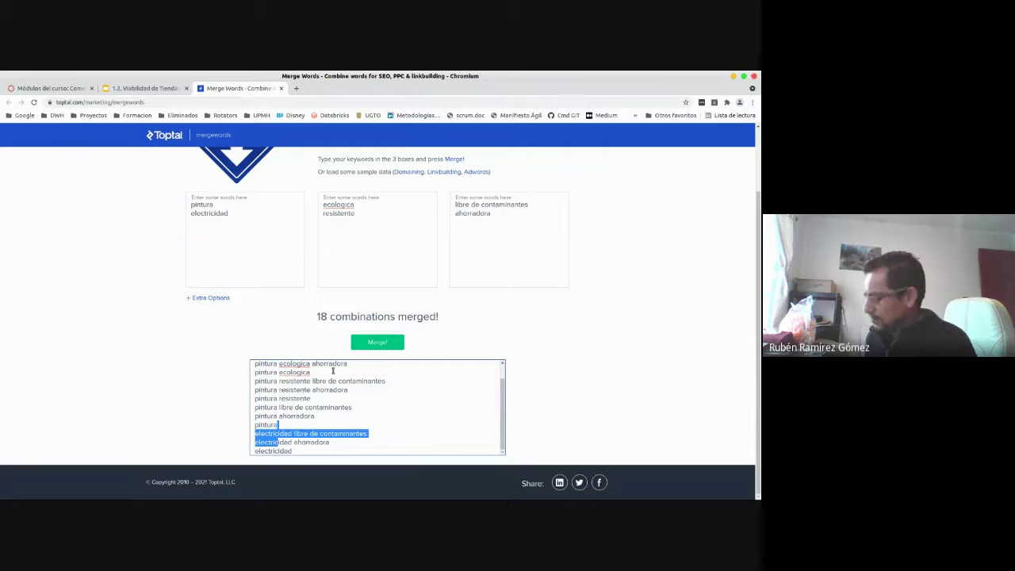
{"action": "key", "text": "shift+End"}
{"action": "key", "text": "BackSpace"}
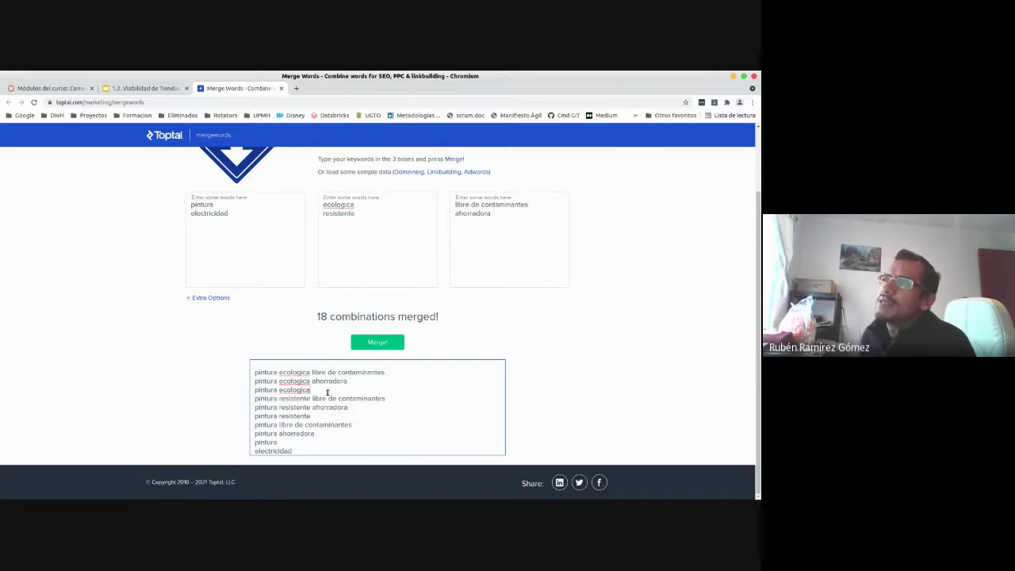
- Review the MergeWords page from its title and word groups to the remaining combinations, checking the tool list in the slides briefly
{"action": "scroll", "coordinate": [327, 393], "scroll_direction": "up", "scroll_amount": 2}
{"action": "scroll", "coordinate": [336, 474], "scroll_direction": "down", "scroll_amount": 2}
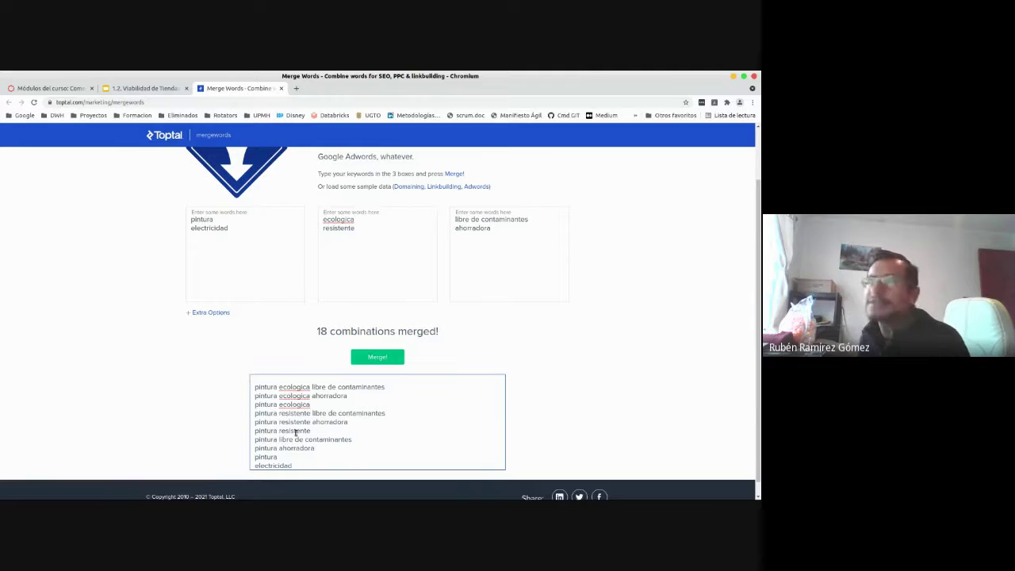
{"action": "left_click", "coordinate": [152, 88]}
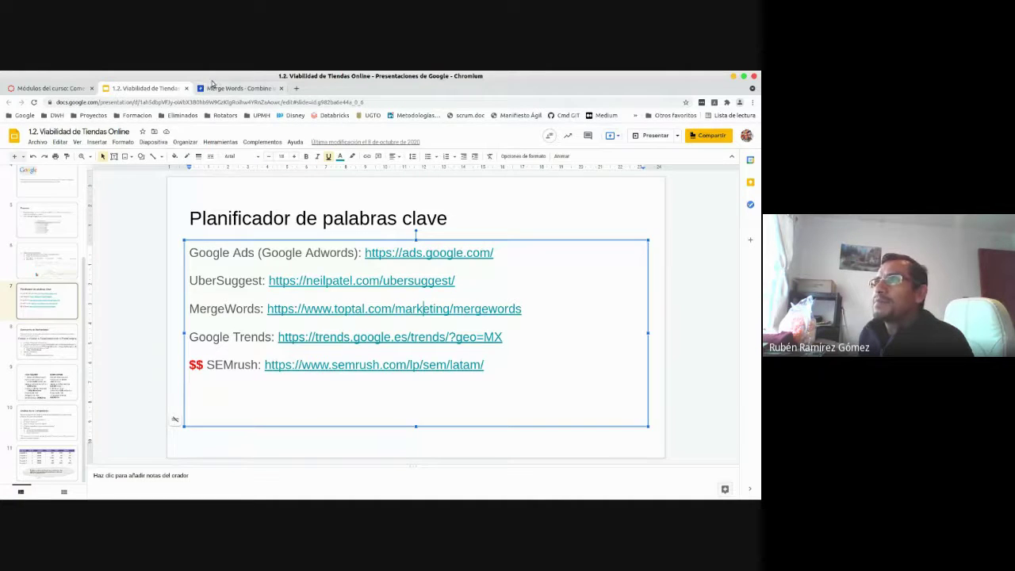
{"action": "left_click", "coordinate": [214, 86]}
{"action": "scroll", "coordinate": [568, 442], "scroll_direction": "up", "scroll_amount": 1}
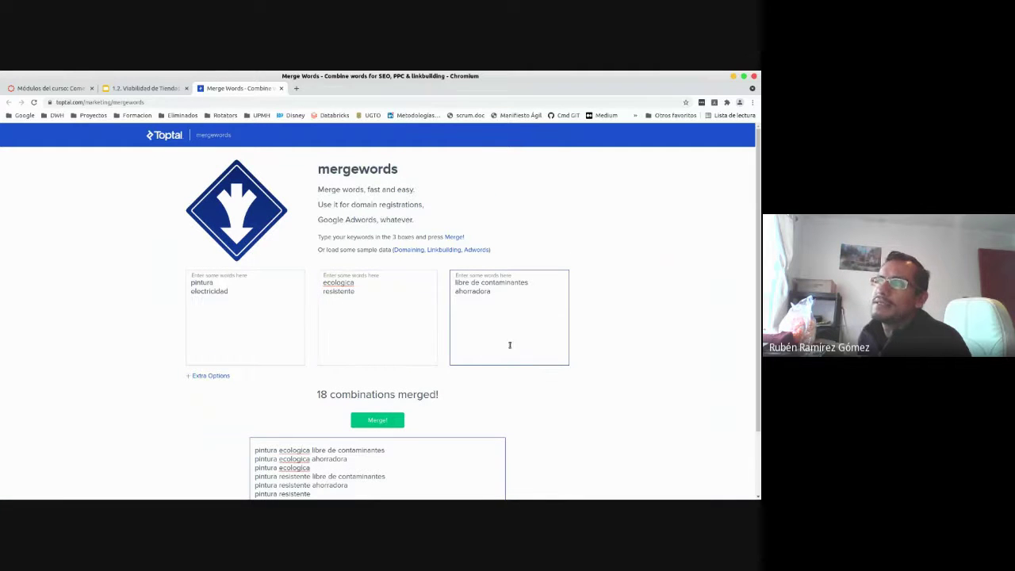
{"action": "scroll", "coordinate": [723, 289], "scroll_direction": "down", "scroll_amount": 2}
{"action": "scroll", "coordinate": [759, 165], "scroll_direction": "up", "scroll_amount": 2}
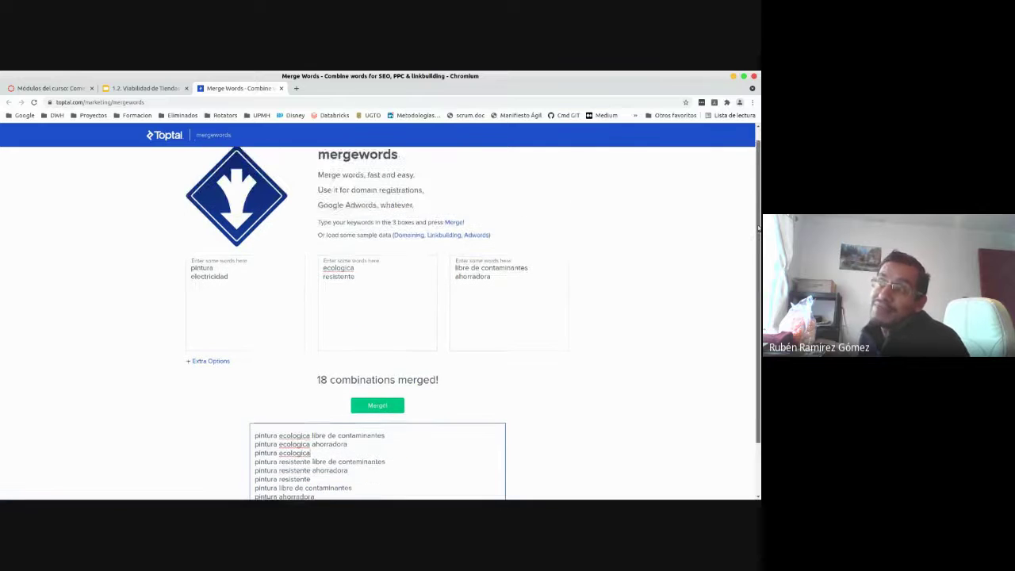
{"action": "left_click_drag", "start_coordinate": [317, 169], "coordinate": [409, 174]}
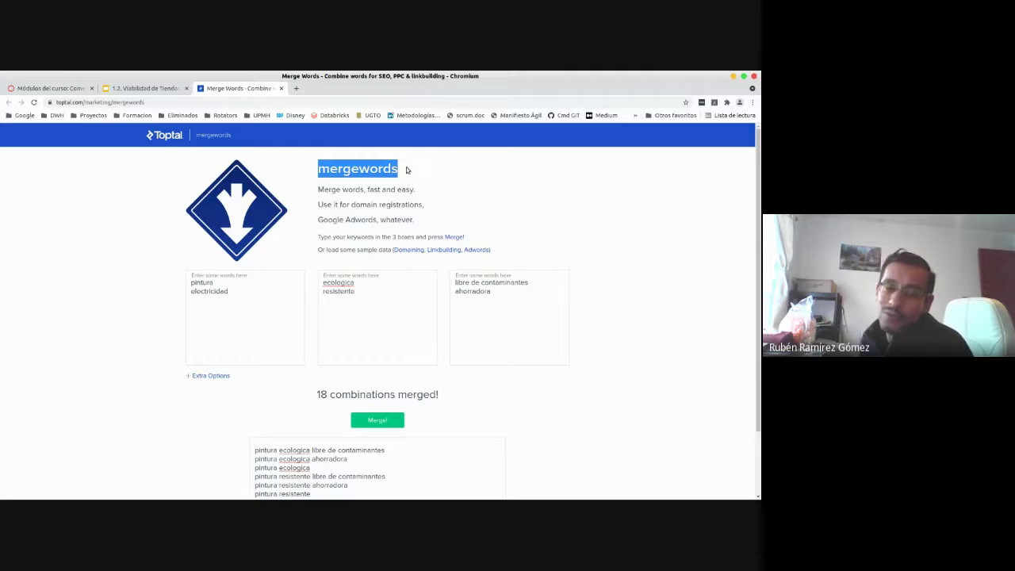
{"action": "left_click", "coordinate": [408, 168]}
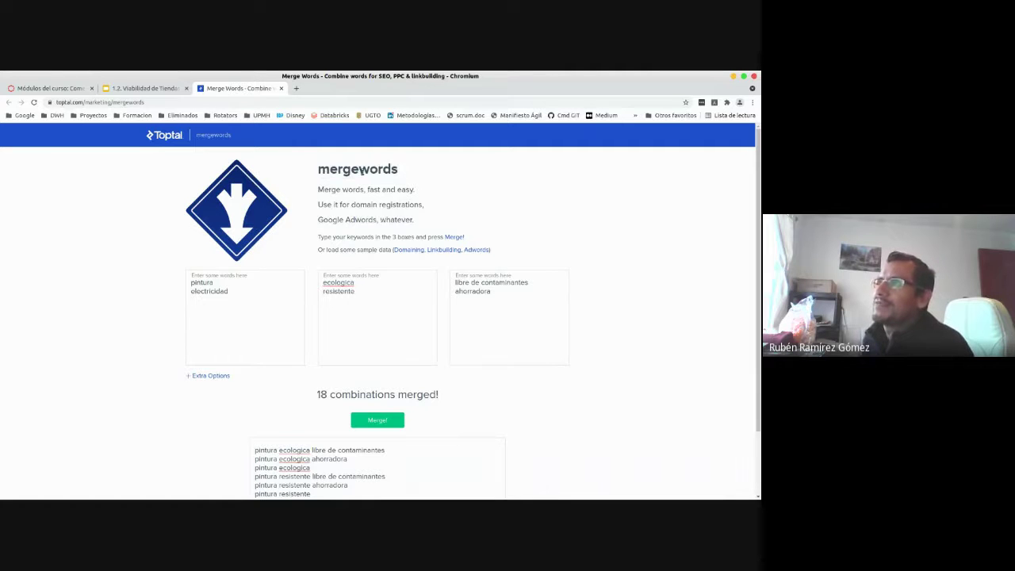
{"action": "left_click_drag", "start_coordinate": [360, 172], "coordinate": [316, 172]}
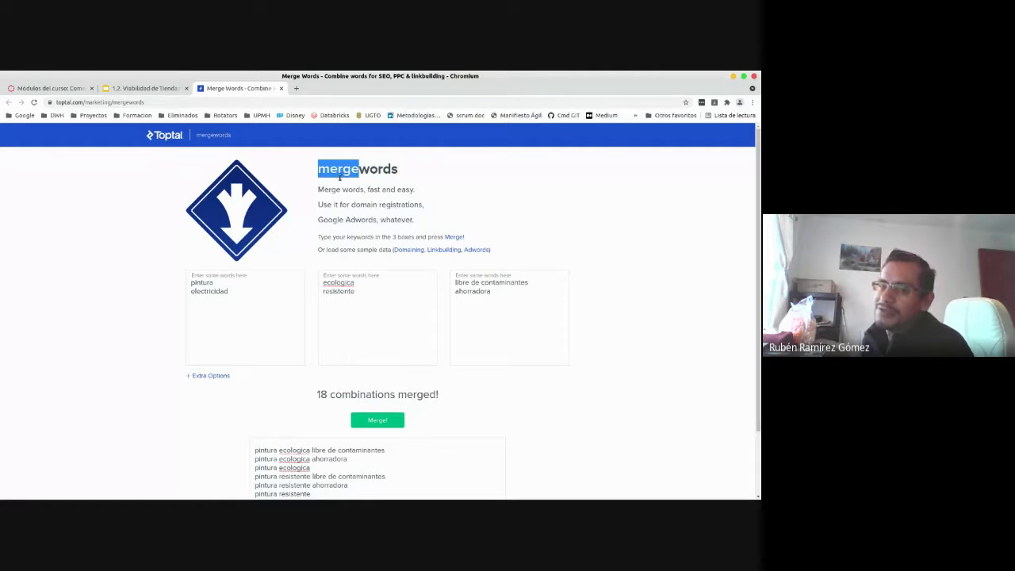
{"action": "left_click", "coordinate": [601, 221]}
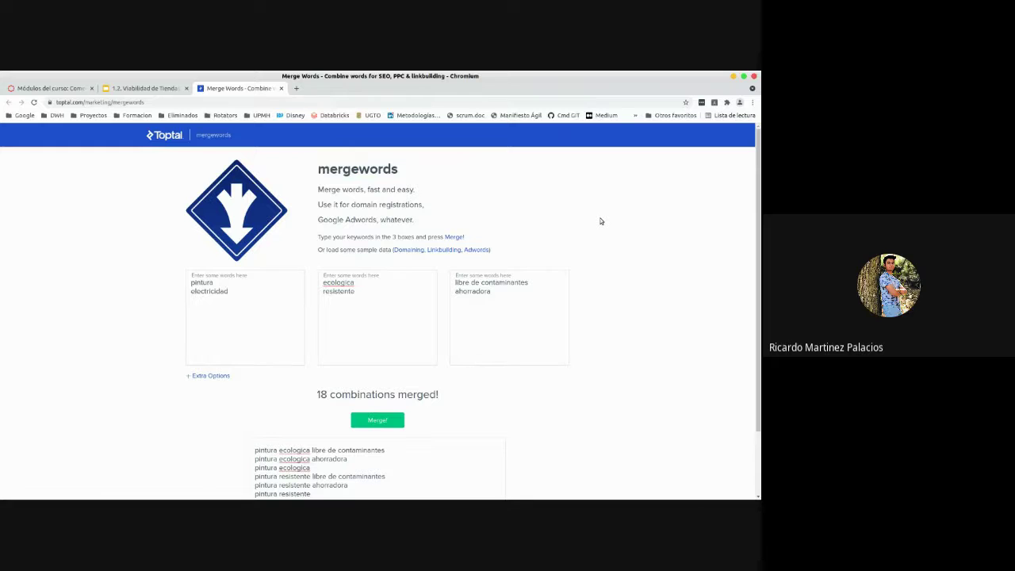
{"action": "scroll", "coordinate": [748, 256], "scroll_direction": "down", "scroll_amount": 2}
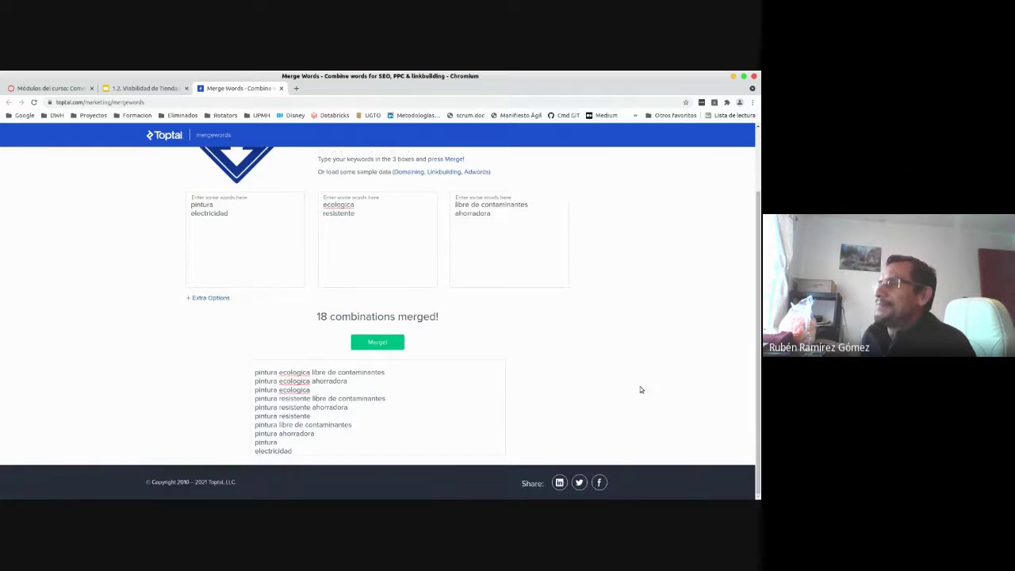
{"action": "scroll", "coordinate": [589, 327], "scroll_direction": "up", "scroll_amount": 2}
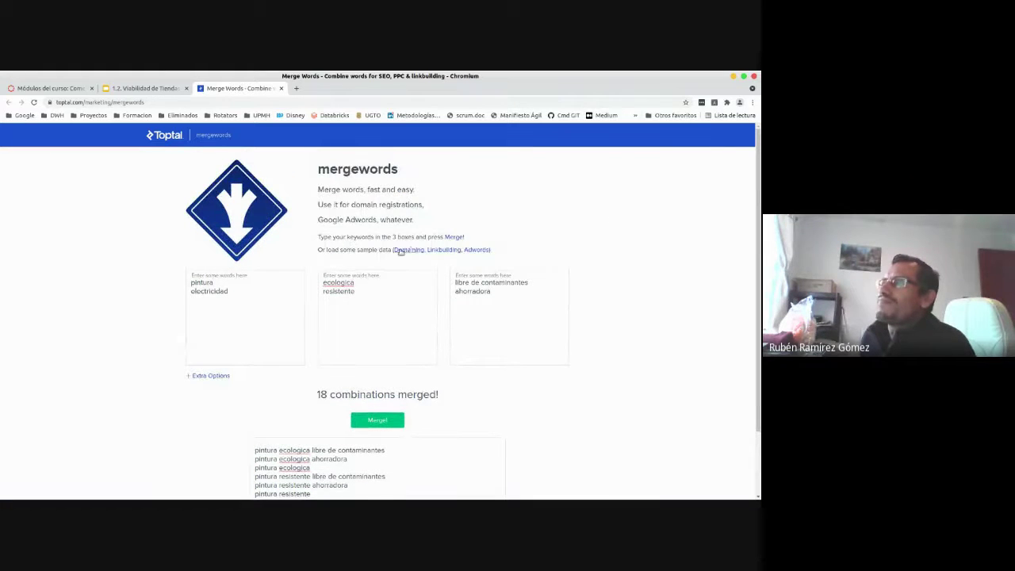
- Close the MergeWords page and open the Google Trends link from the "Planificador de palabras clave" slide
{"action": "left_click", "coordinate": [281, 89]}
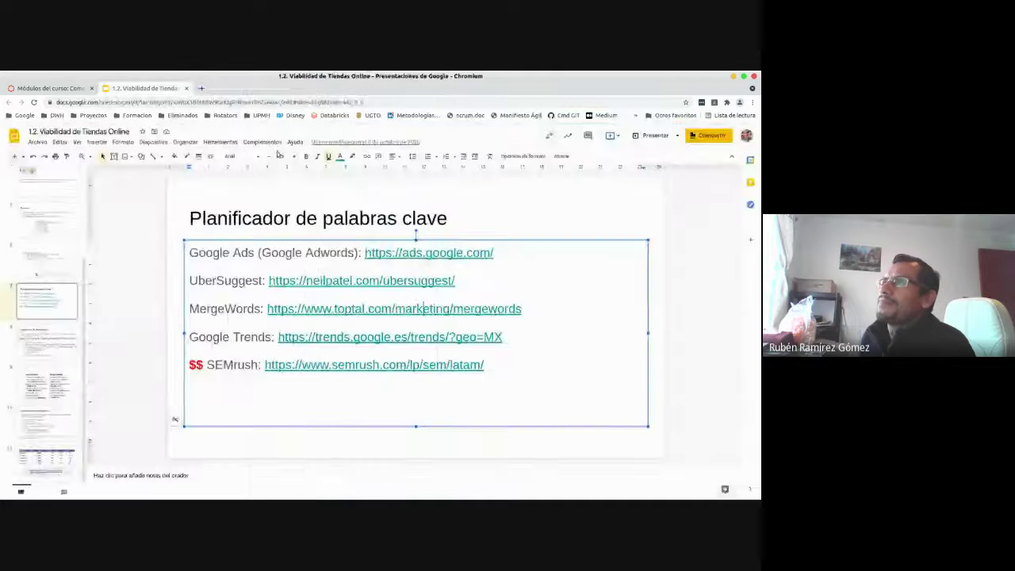
{"action": "left_click_drag", "start_coordinate": [191, 337], "coordinate": [273, 338]}
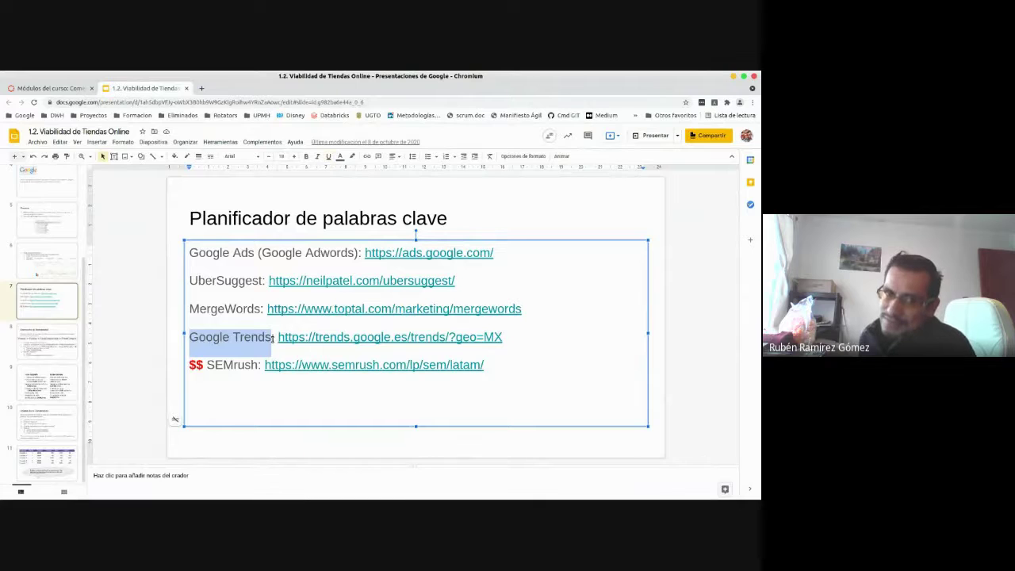
{"action": "left_click", "coordinate": [357, 338]}
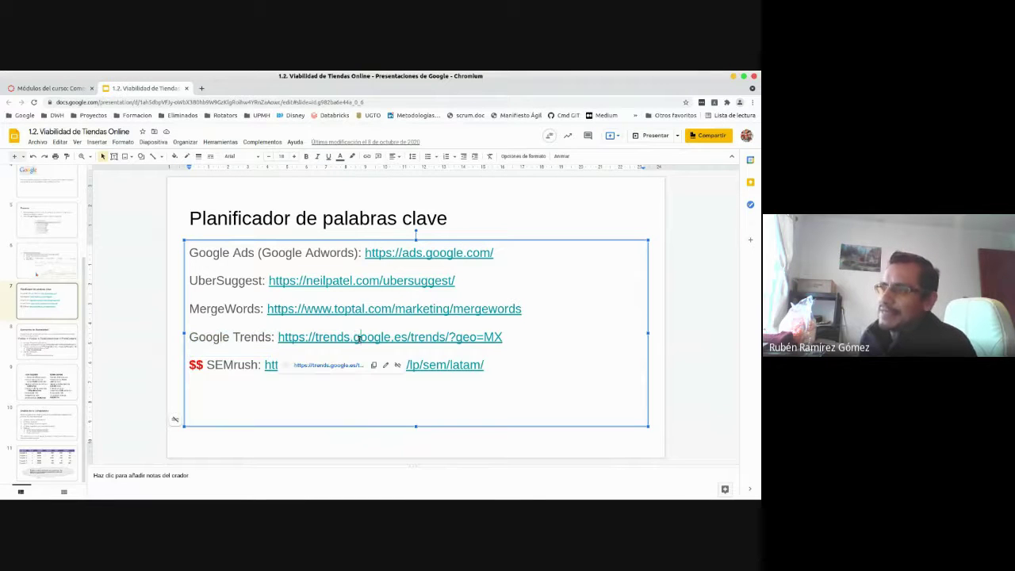
{"action": "left_click", "coordinate": [322, 367]}
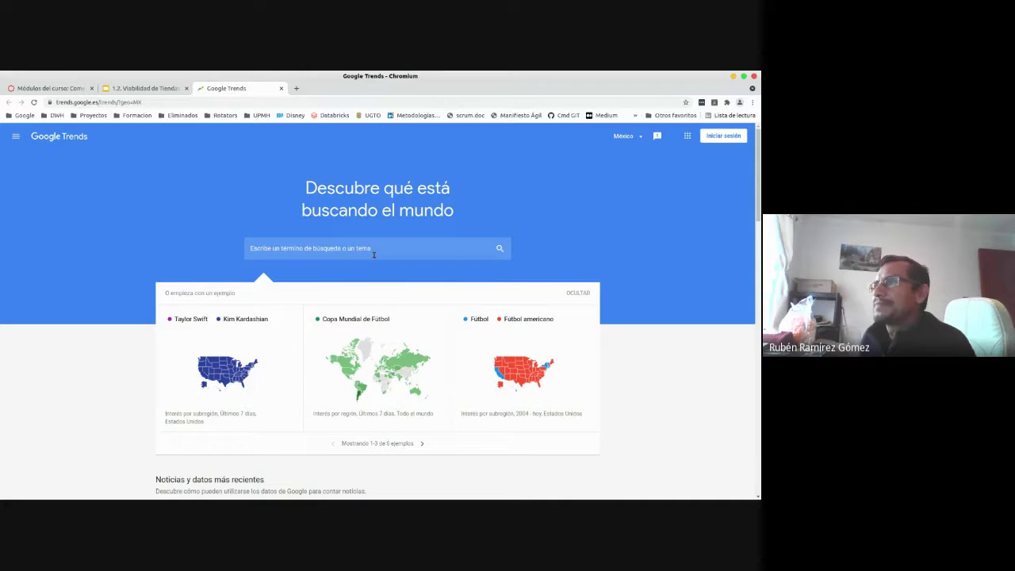
- Look over the Google Trends home page, its search field and its list of countries, without changing the country
{"action": "scroll", "coordinate": [373, 254], "scroll_direction": "down", "scroll_amount": 1}
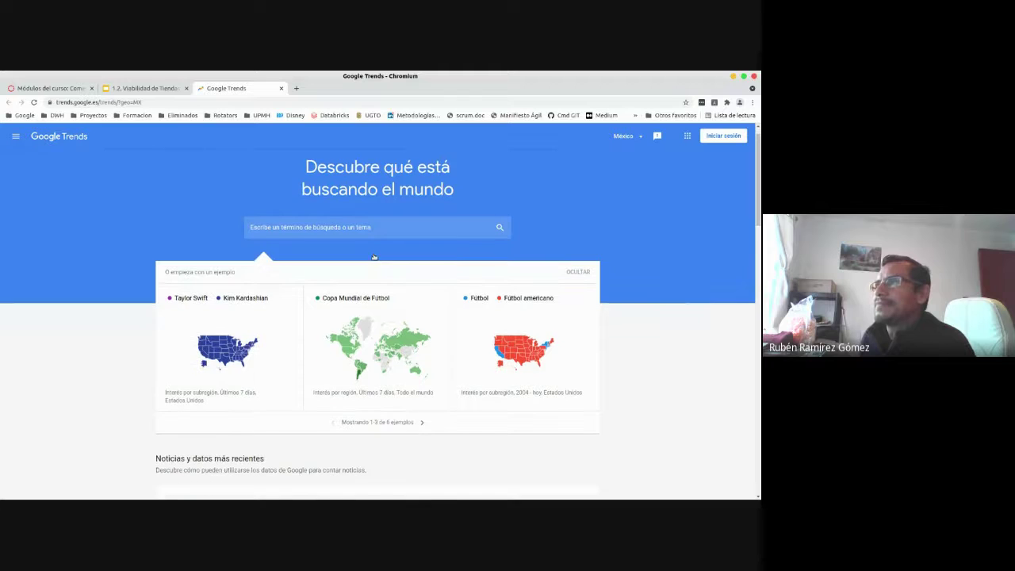
{"action": "scroll", "coordinate": [374, 257], "scroll_direction": "down", "scroll_amount": 1}
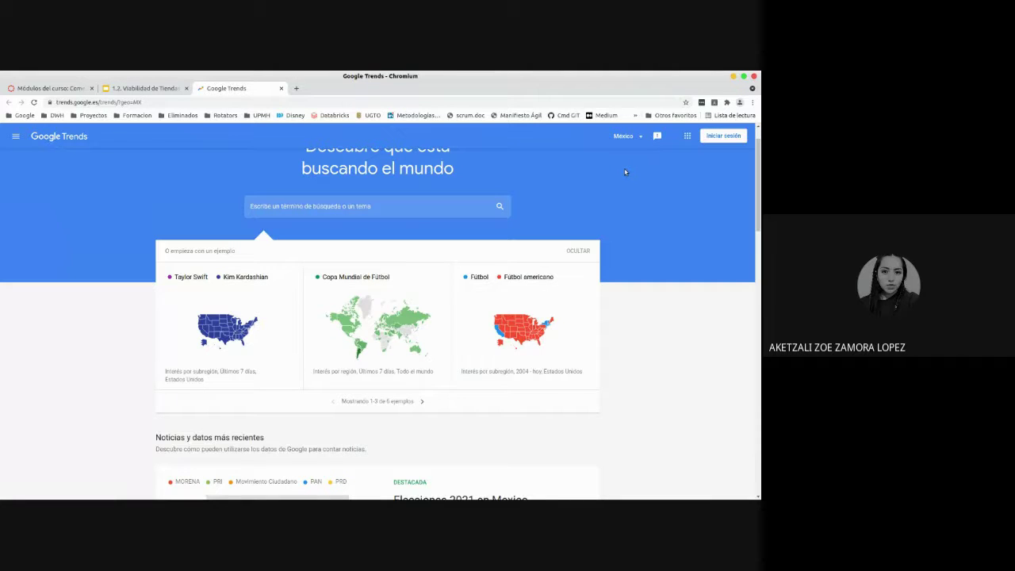
{"action": "left_click", "coordinate": [388, 207]}
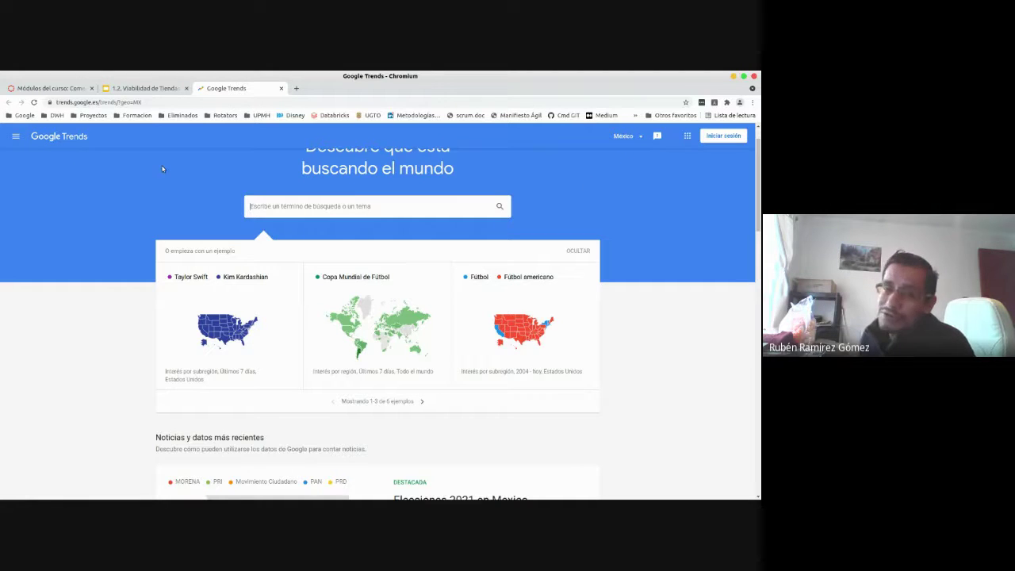
{"action": "left_click", "coordinate": [623, 137]}
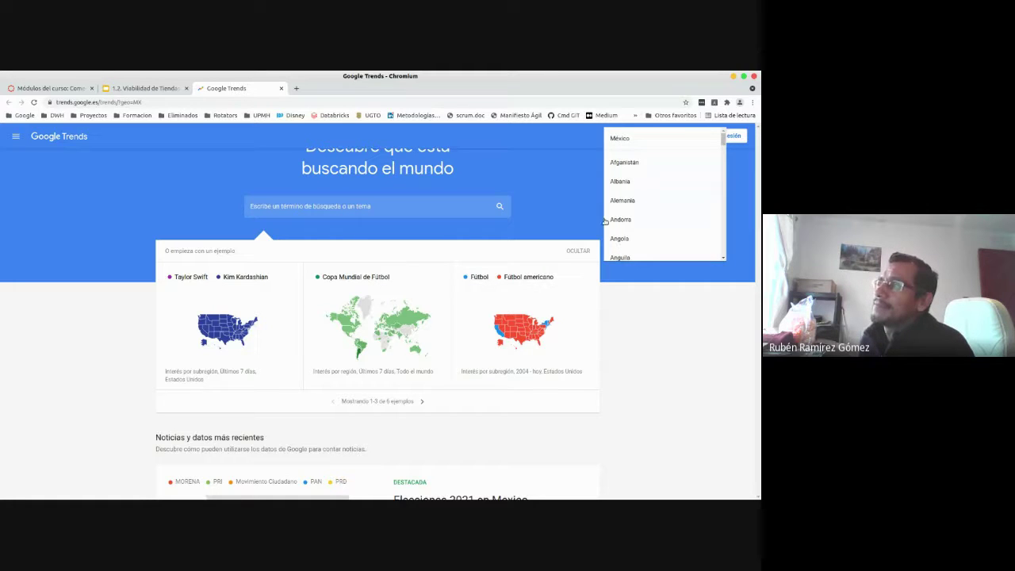
{"action": "left_click", "coordinate": [580, 186]}
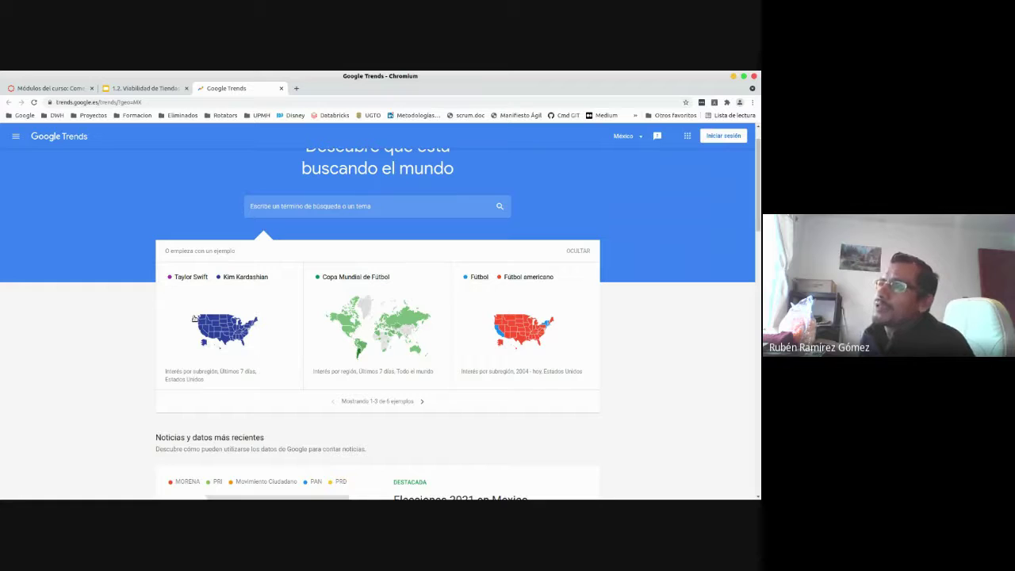